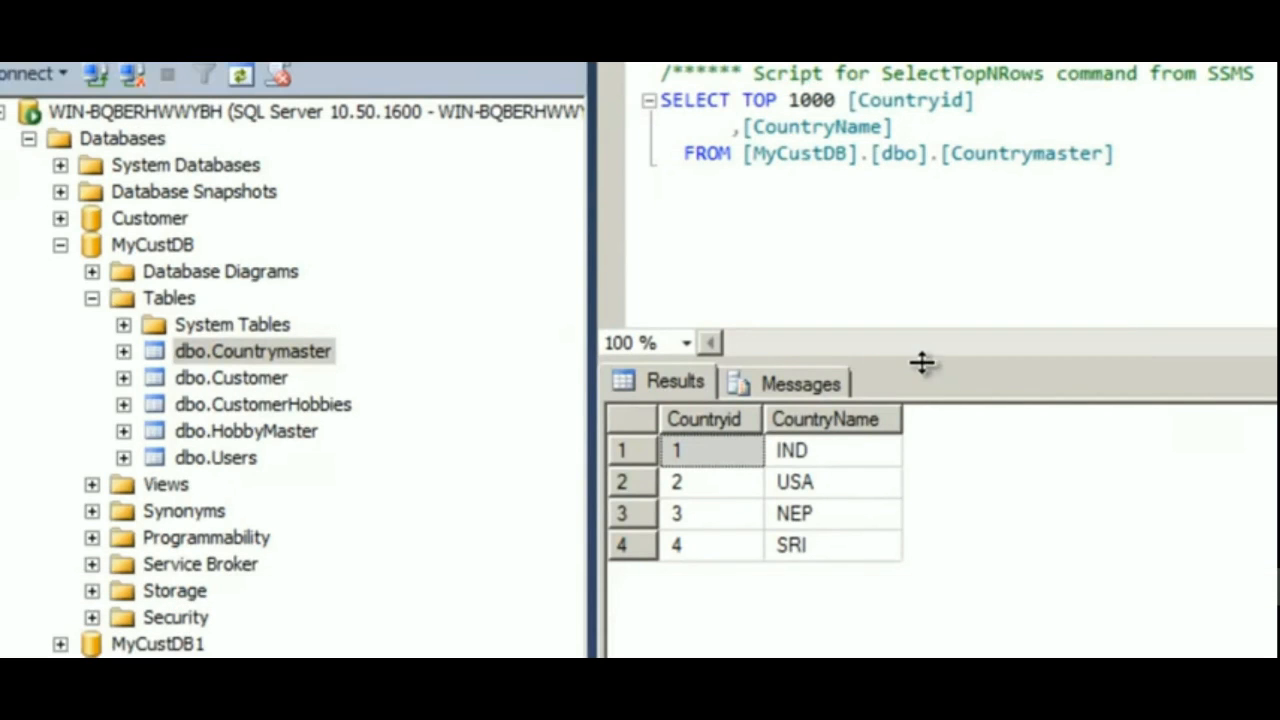
# Start a new project in Visual Studio.
pyautogui.moveTo(923, 363); pyautogui.dragTo(929, 268)
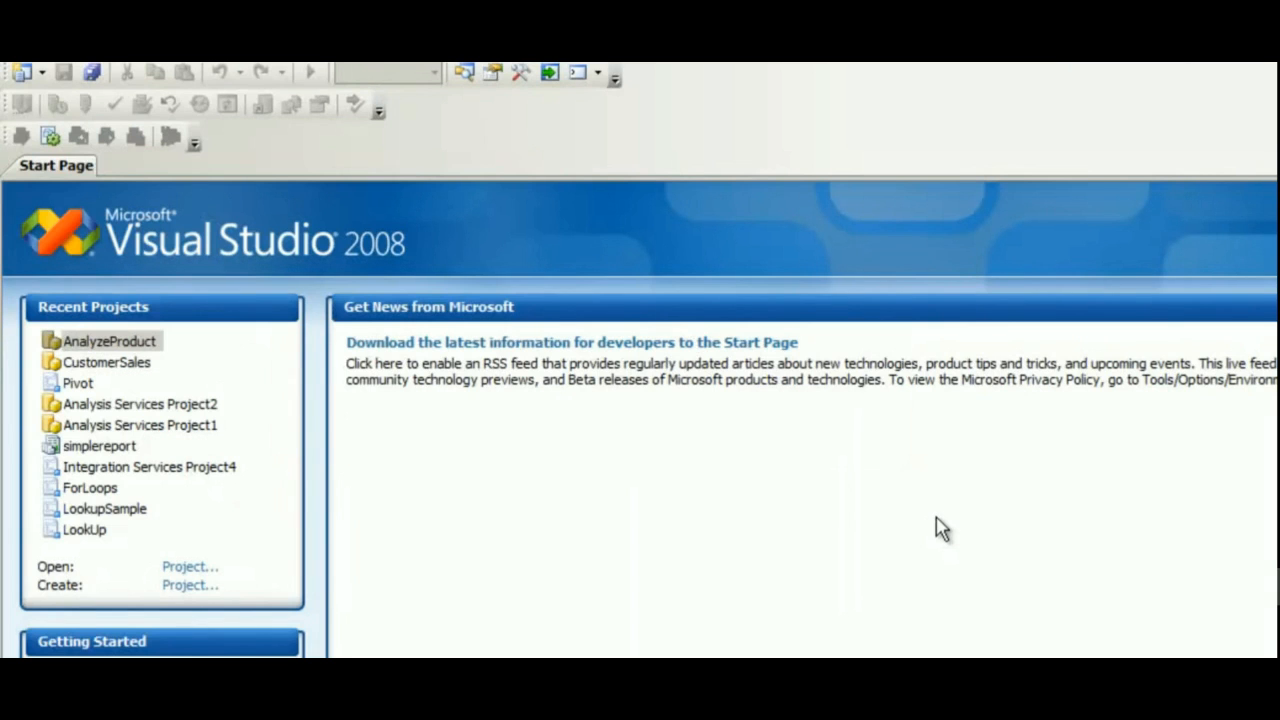
pyautogui.click(26, 59)
pyautogui.click(28, 64)
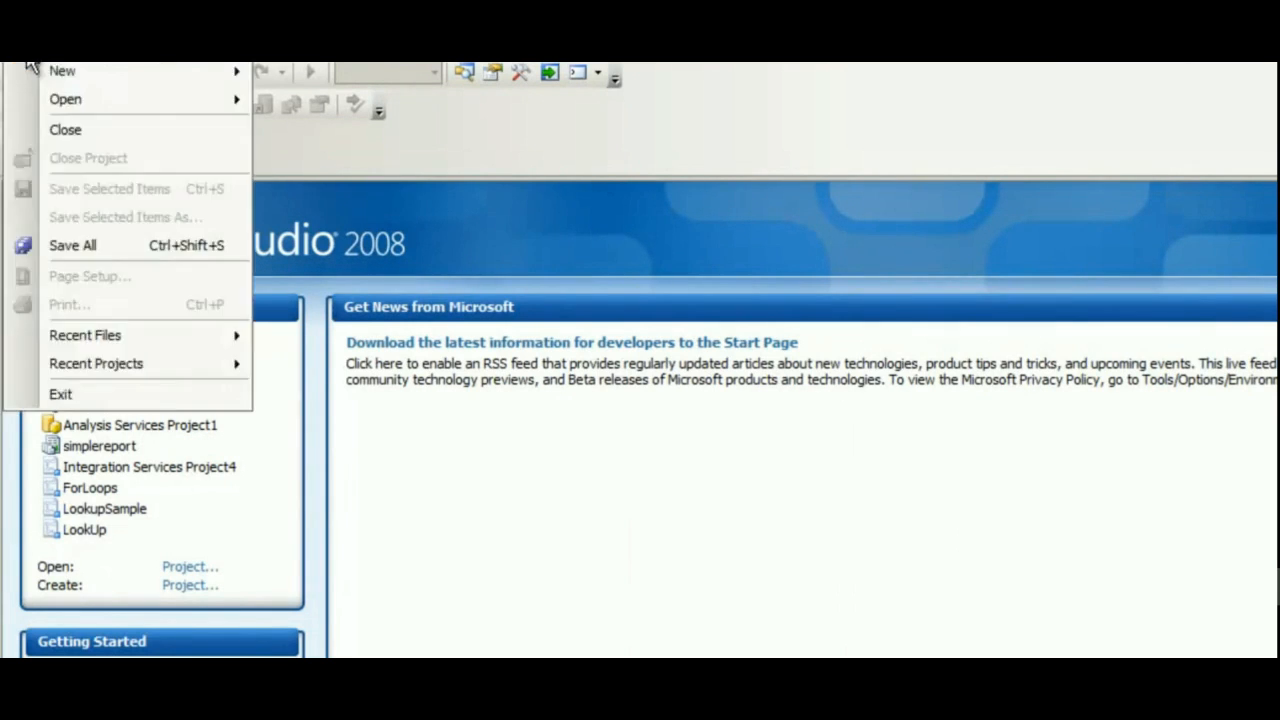
pyautogui.moveTo(150, 71)
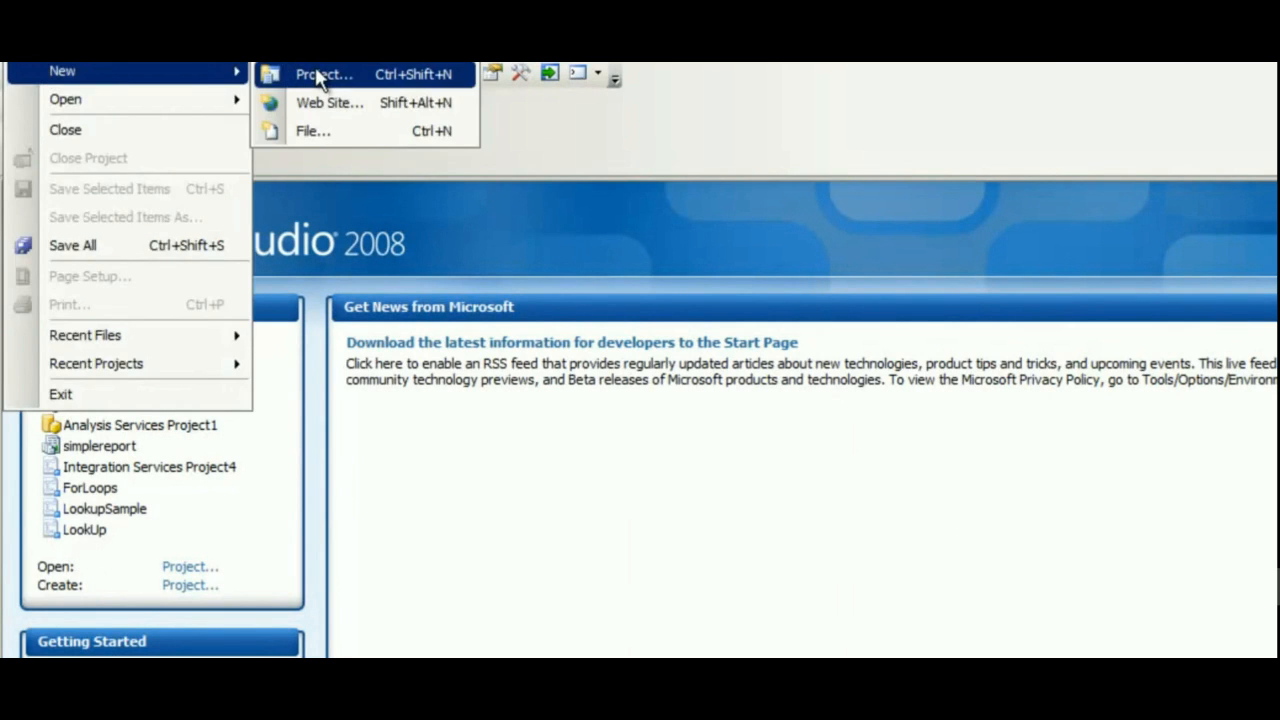
pyautogui.click(318, 74)
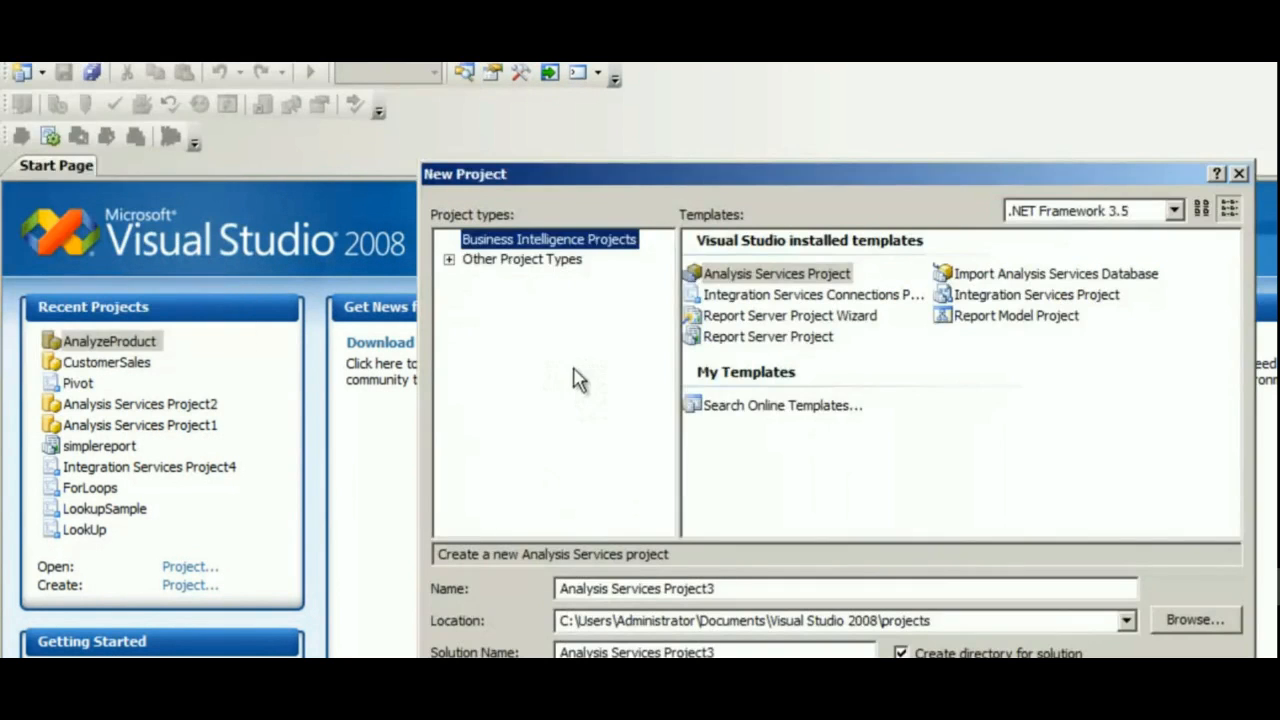
# Create a Report Server Project Wizard project named DisplayCountries.
pyautogui.click(772, 318)
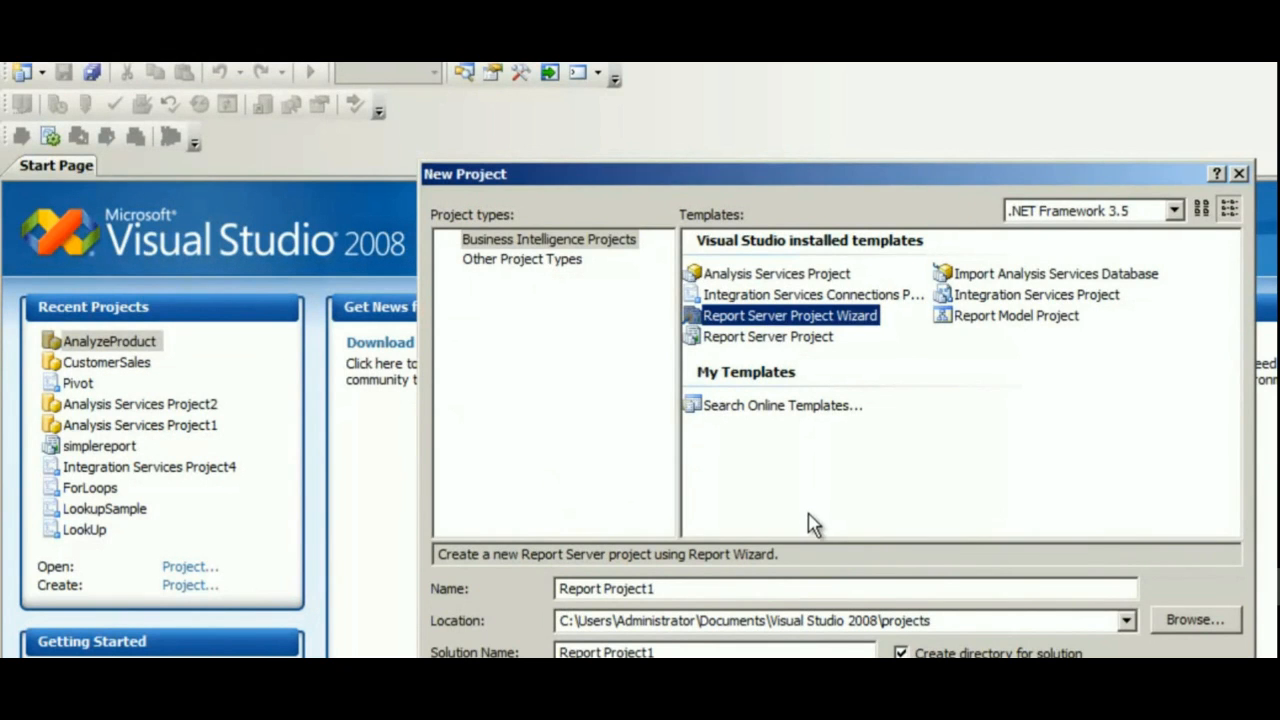
pyautogui.click(617, 588)
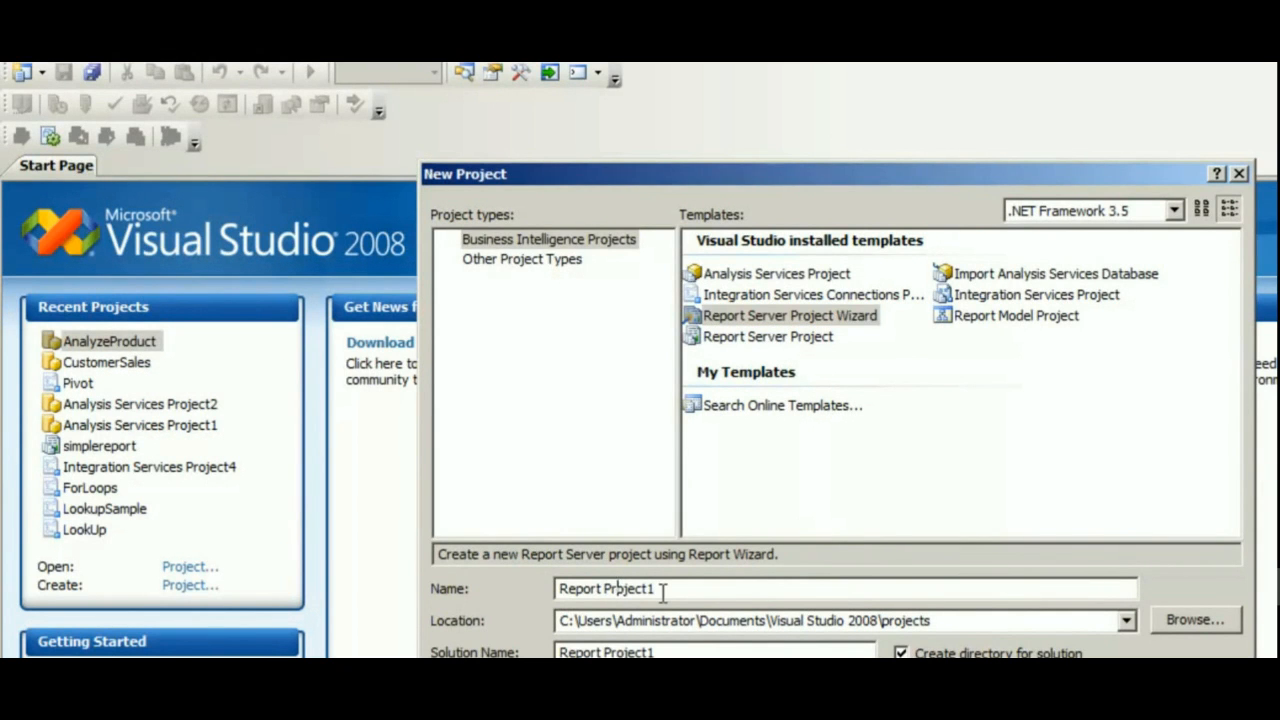
pyautogui.moveTo(662, 592); pyautogui.dragTo(314, 591)
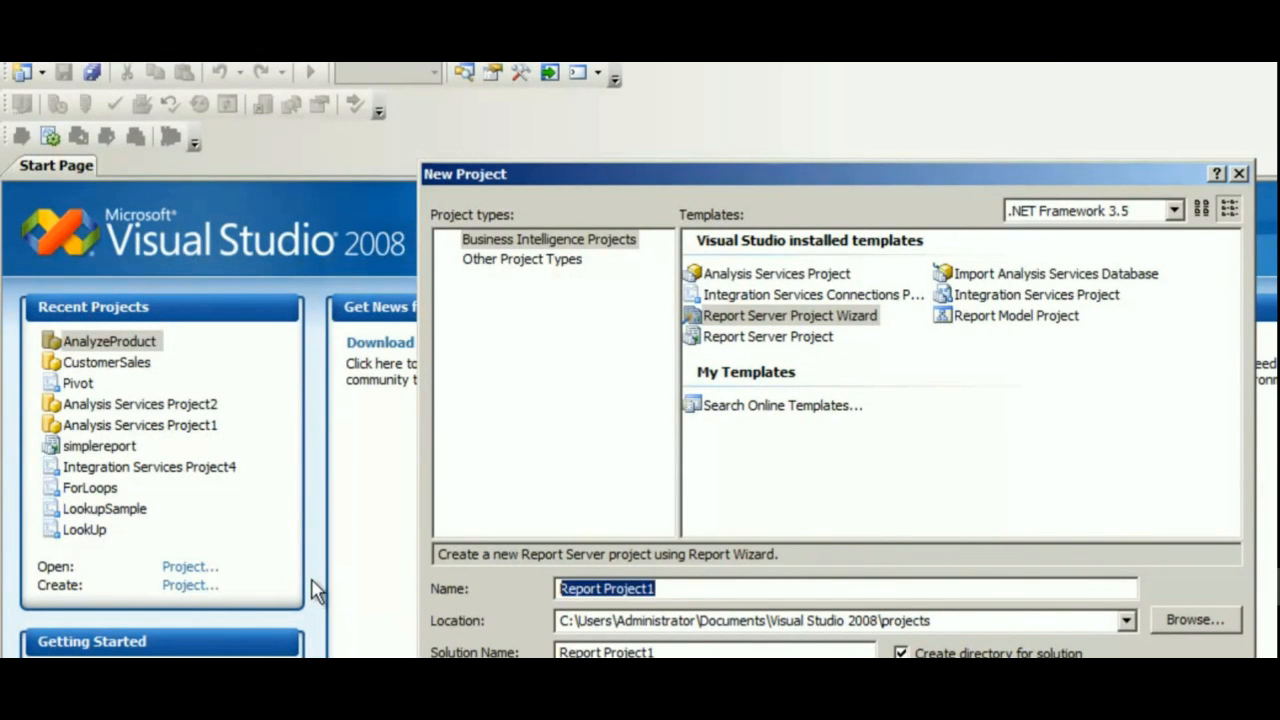
pyautogui.write('Displaycount')
pyautogui.press('BackSpace')
pyautogui.press('BackSpace')
pyautogui.press('BackSpace')
pyautogui.press('BackSpace')
pyautogui.press('BackSpace')
pyautogui.write('Countries')
pyautogui.press('Return')
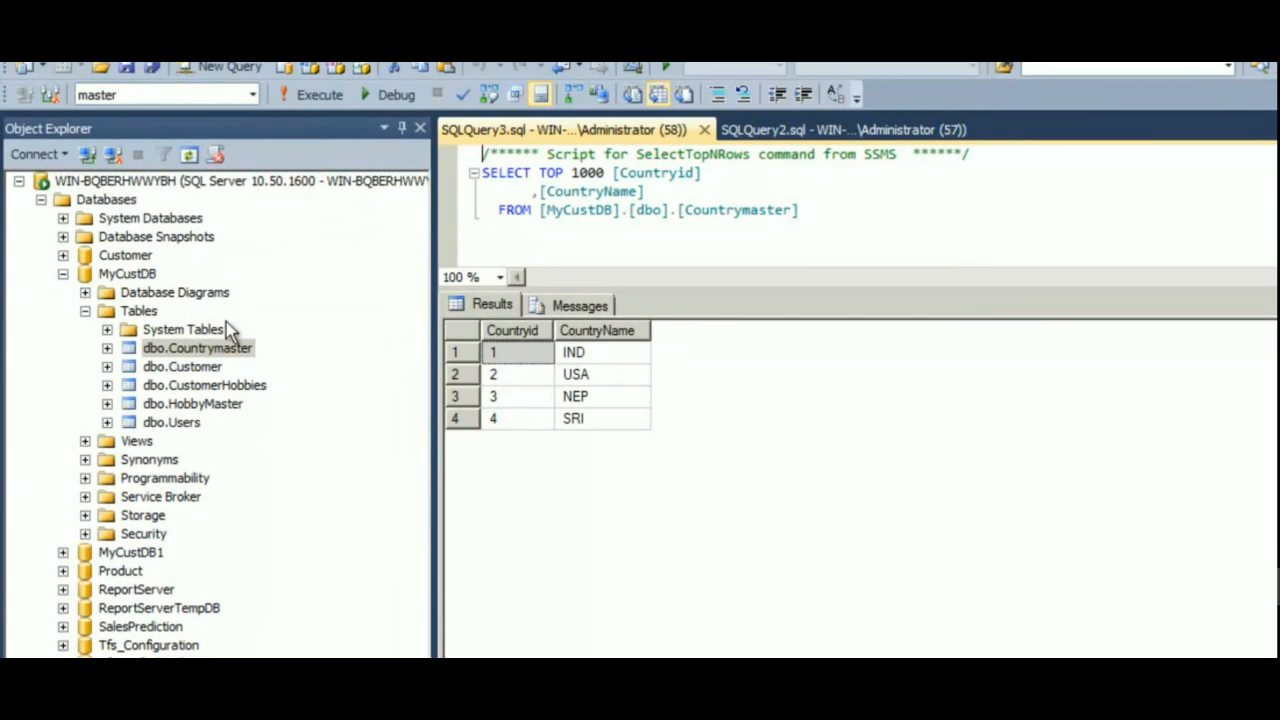
# Keep Microsoft SQL Server as the new data source type and open the connection string editor.
pyautogui.click(151, 279)
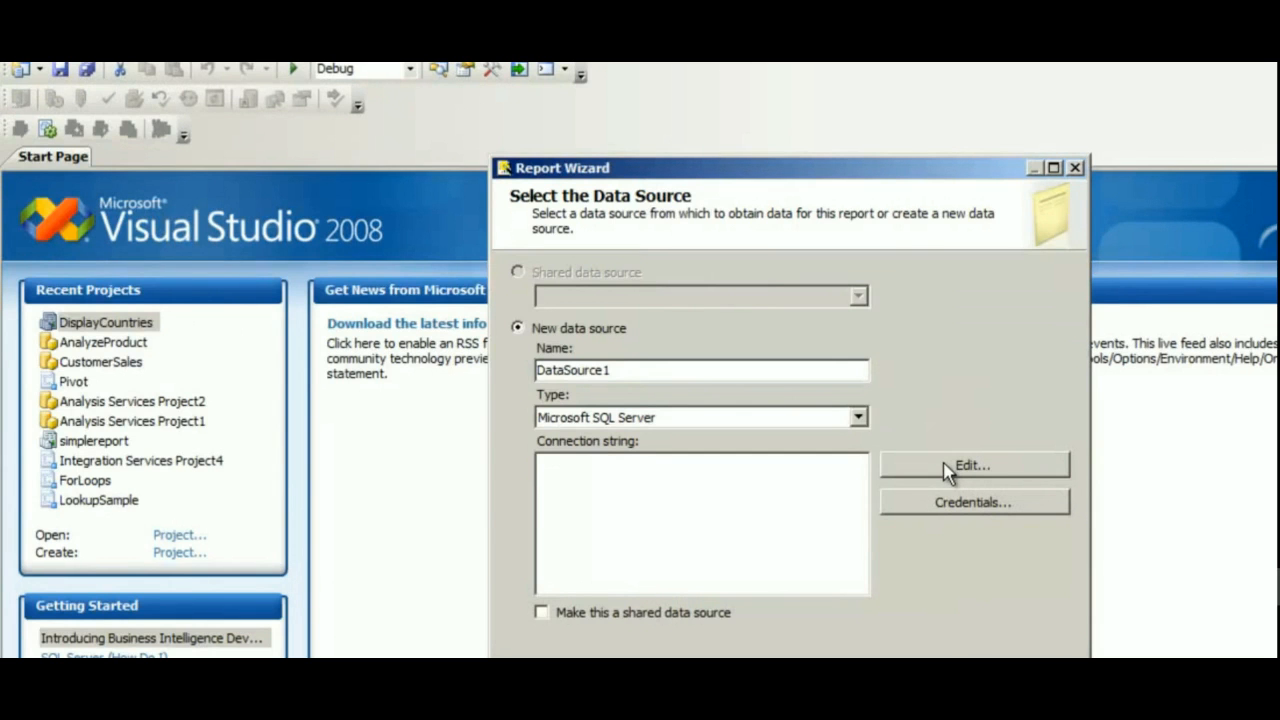
pyautogui.click(858, 418)
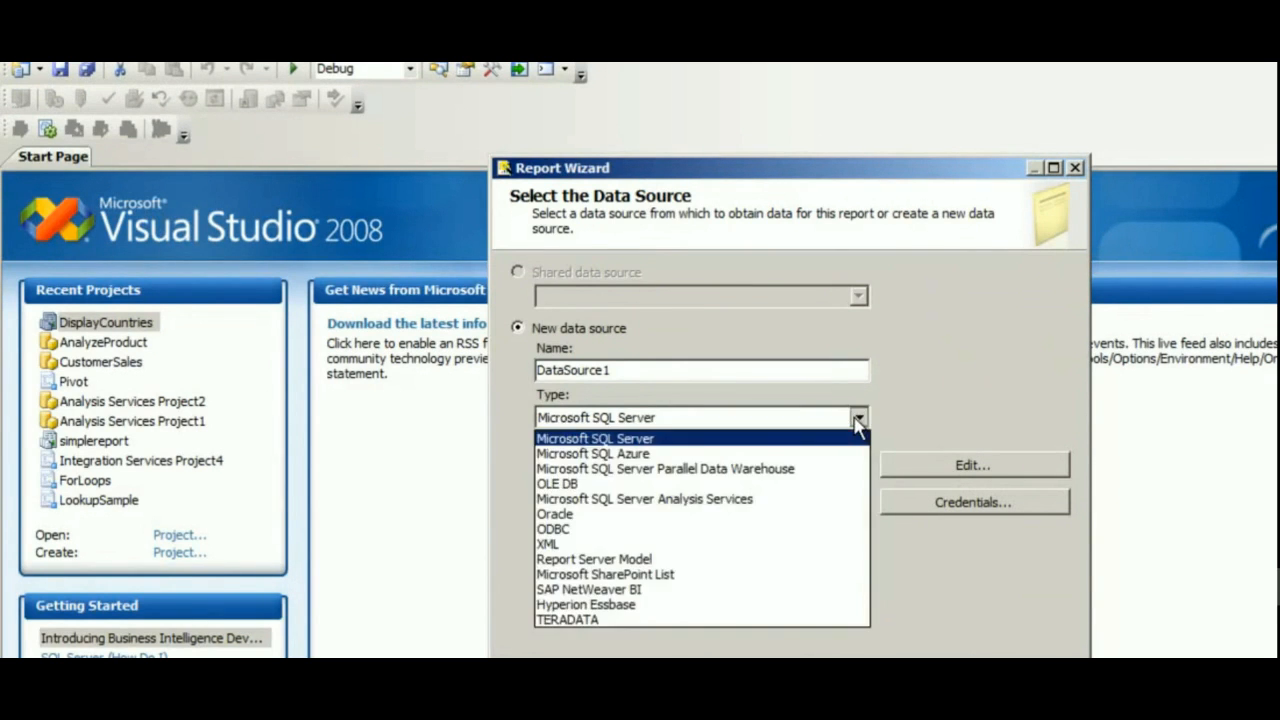
pyautogui.click(860, 422)
pyautogui.click(862, 422)
pyautogui.click(668, 446)
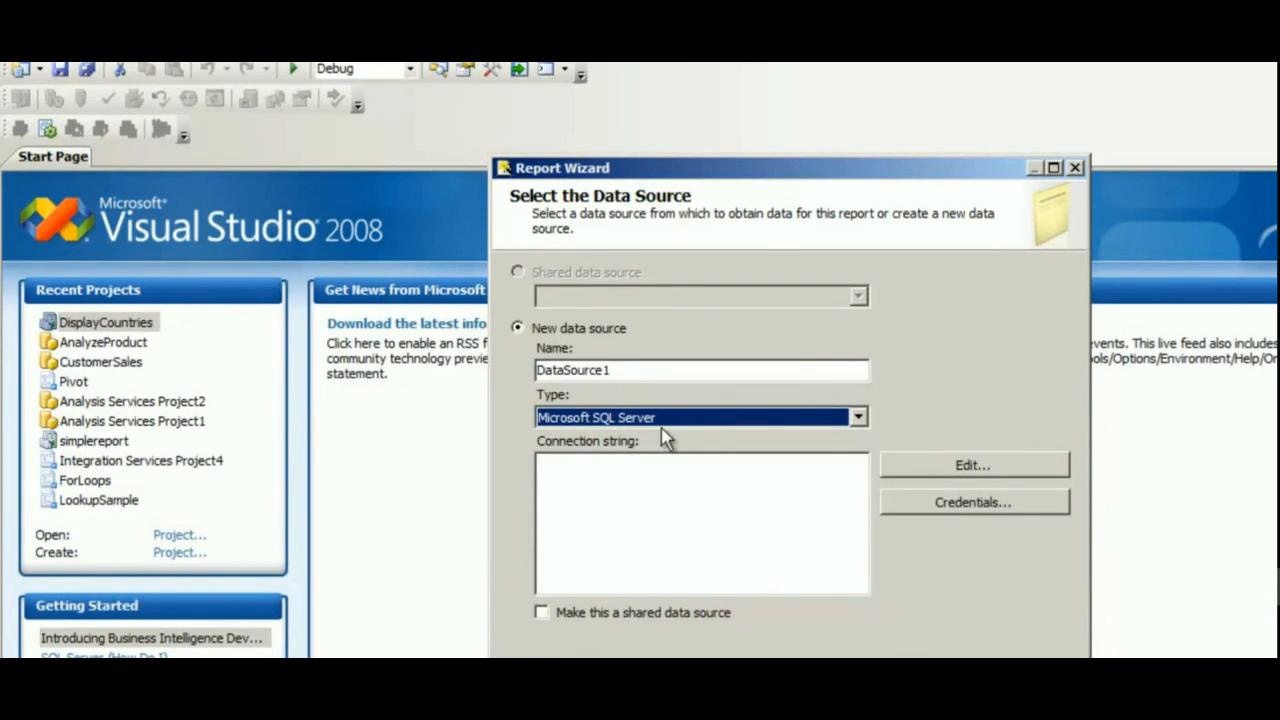
pyautogui.click(935, 470)
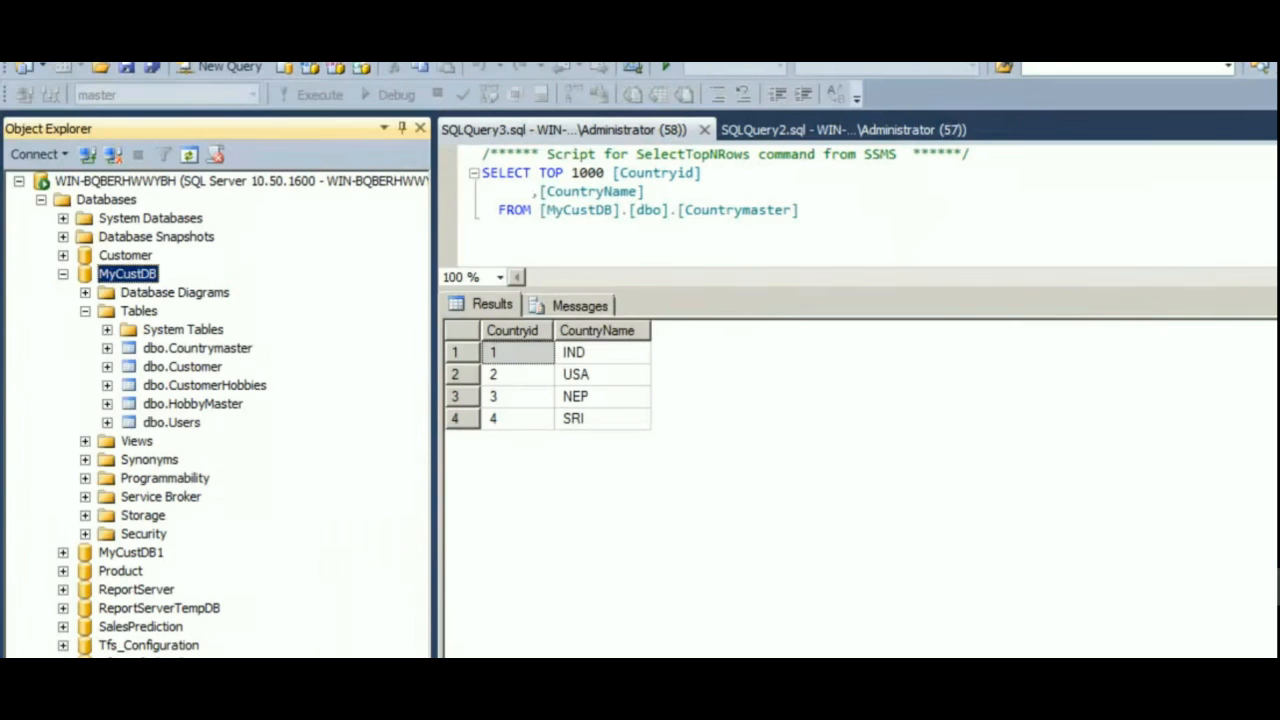
# Copy the server name from the SQL Server Management Studio Connect to Server dialog.
pyautogui.click(30, 62)
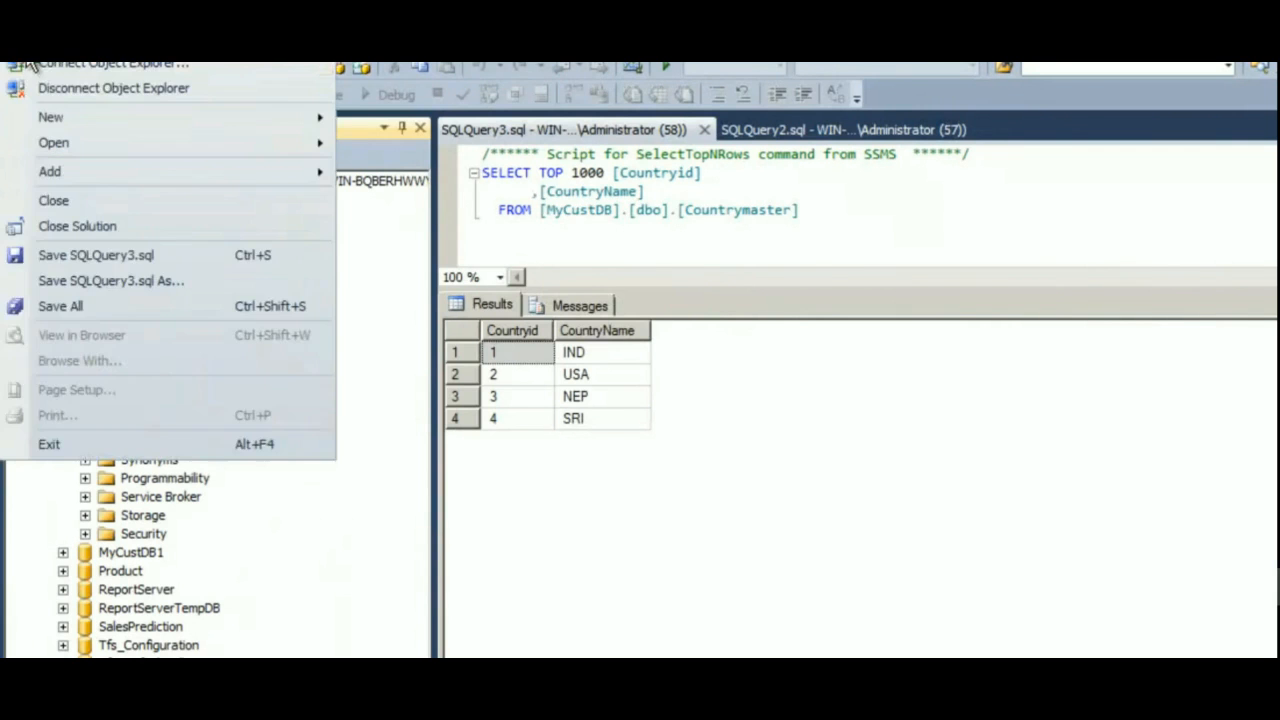
pyautogui.click(32, 63)
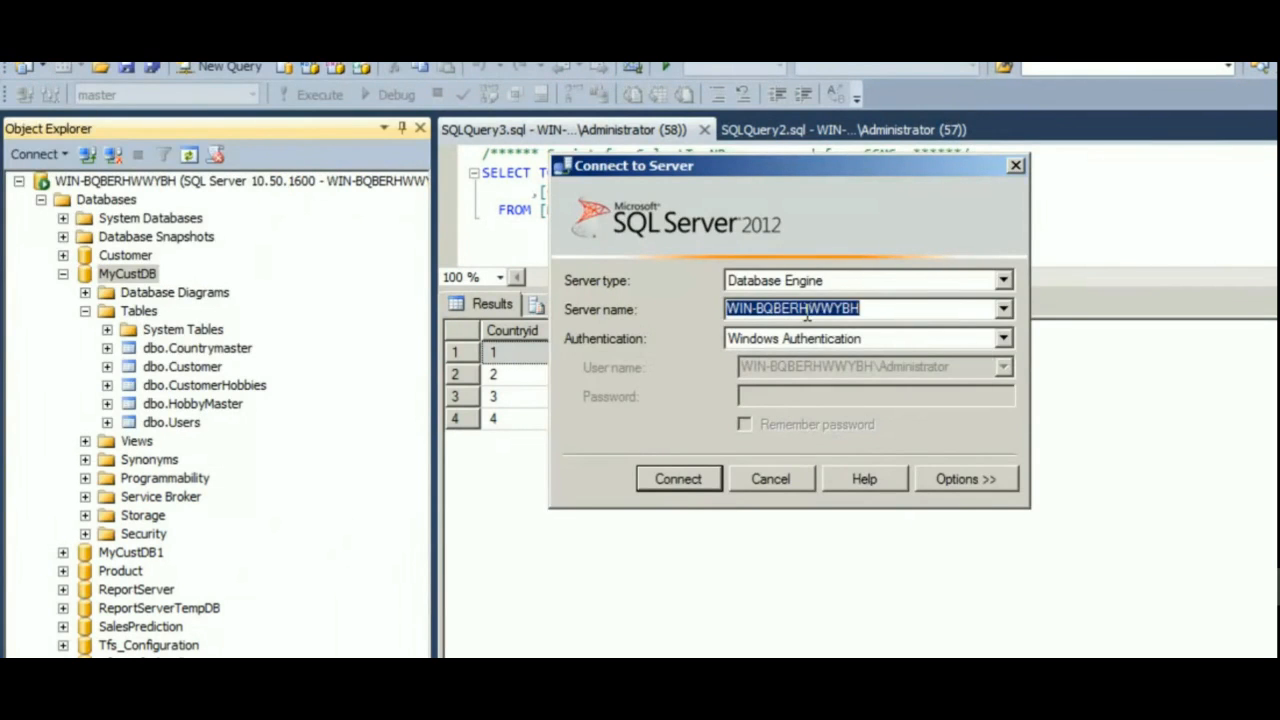
pyautogui.rightClick(806, 310)
pyautogui.click(845, 368)
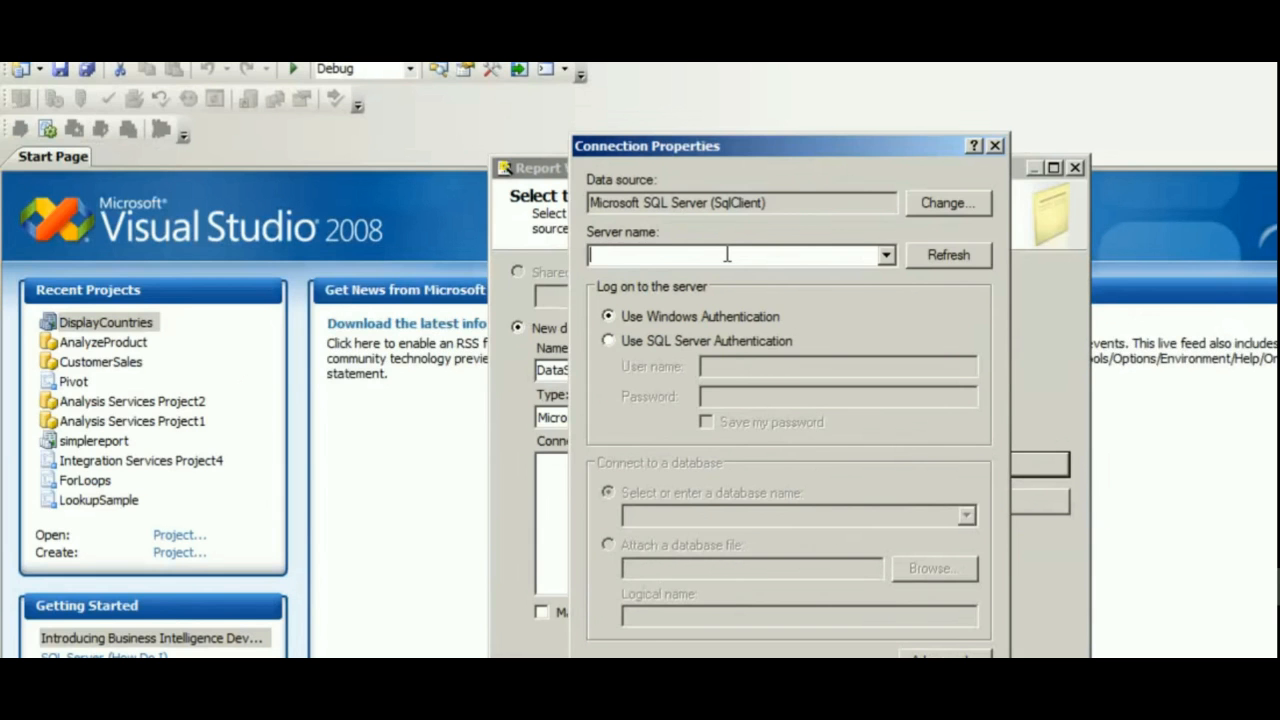
# Paste the server name into the connection properties and select the MyCustDB database.
pyautogui.hotkey('ctrl', 'v')
pyautogui.click(966, 515)
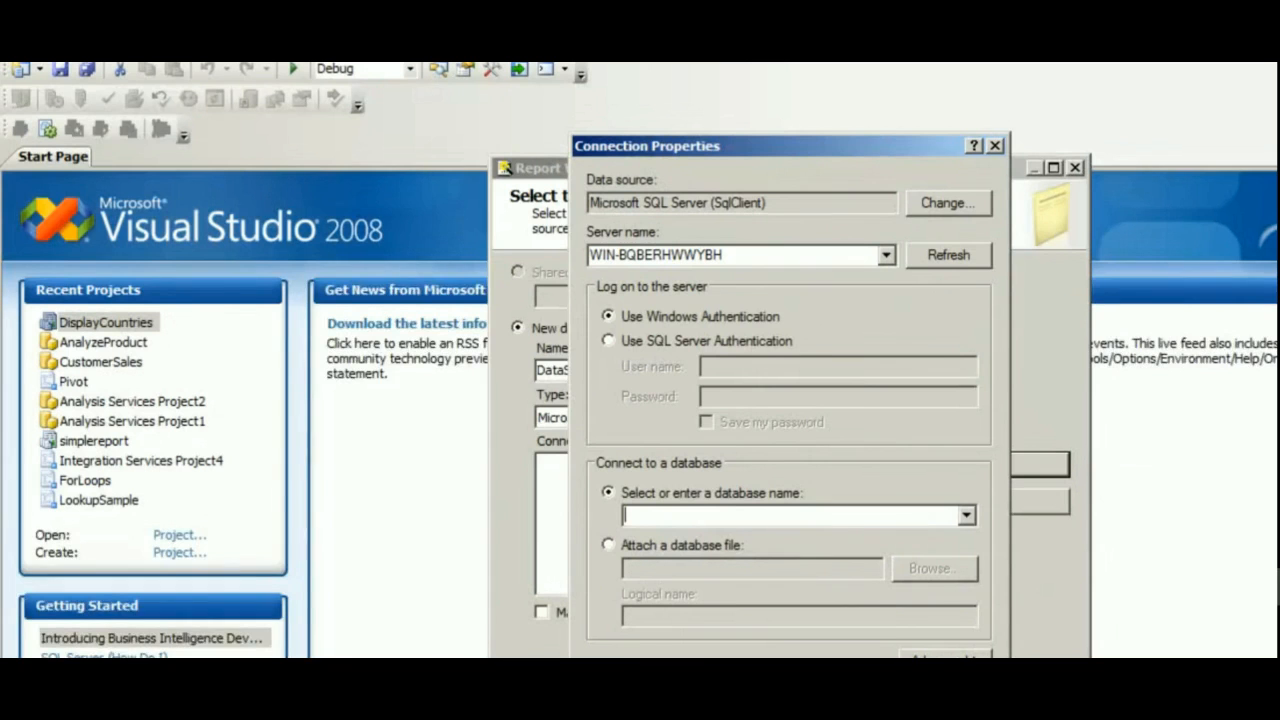
pyautogui.click(966, 516)
pyautogui.click(750, 599)
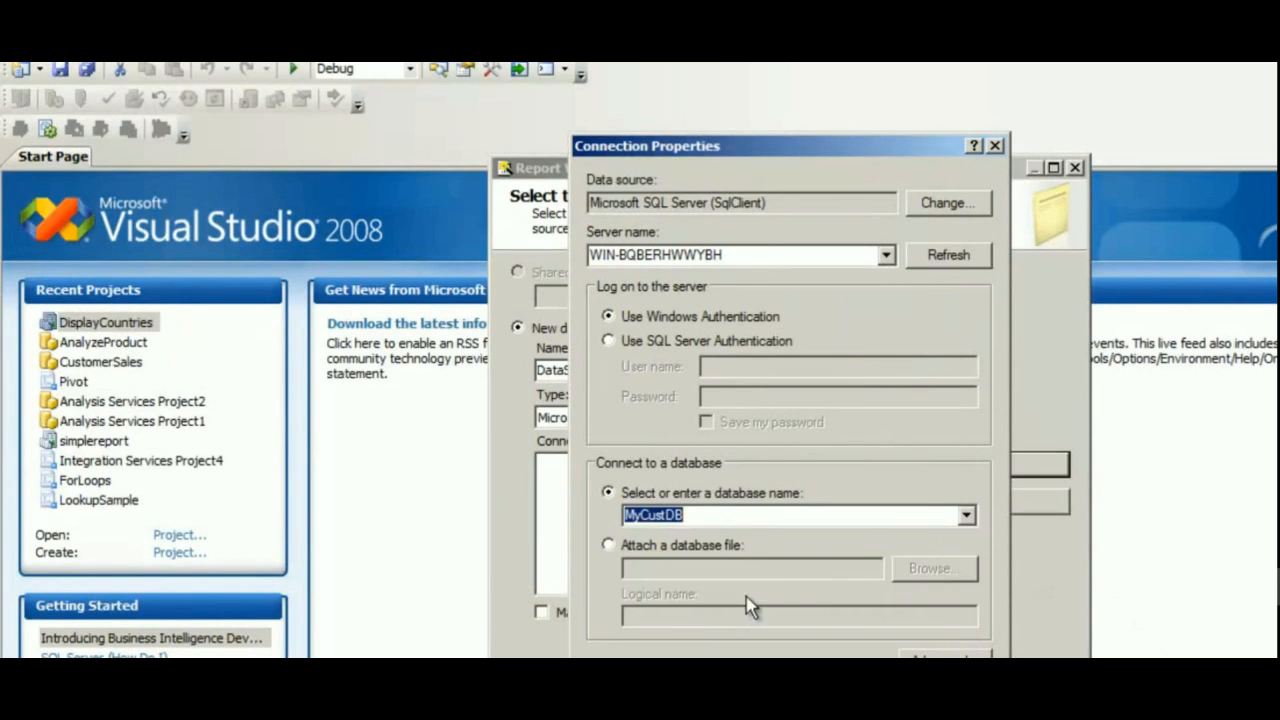
# Test the connection and confirm the connection properties.
pyautogui.click(643, 710)
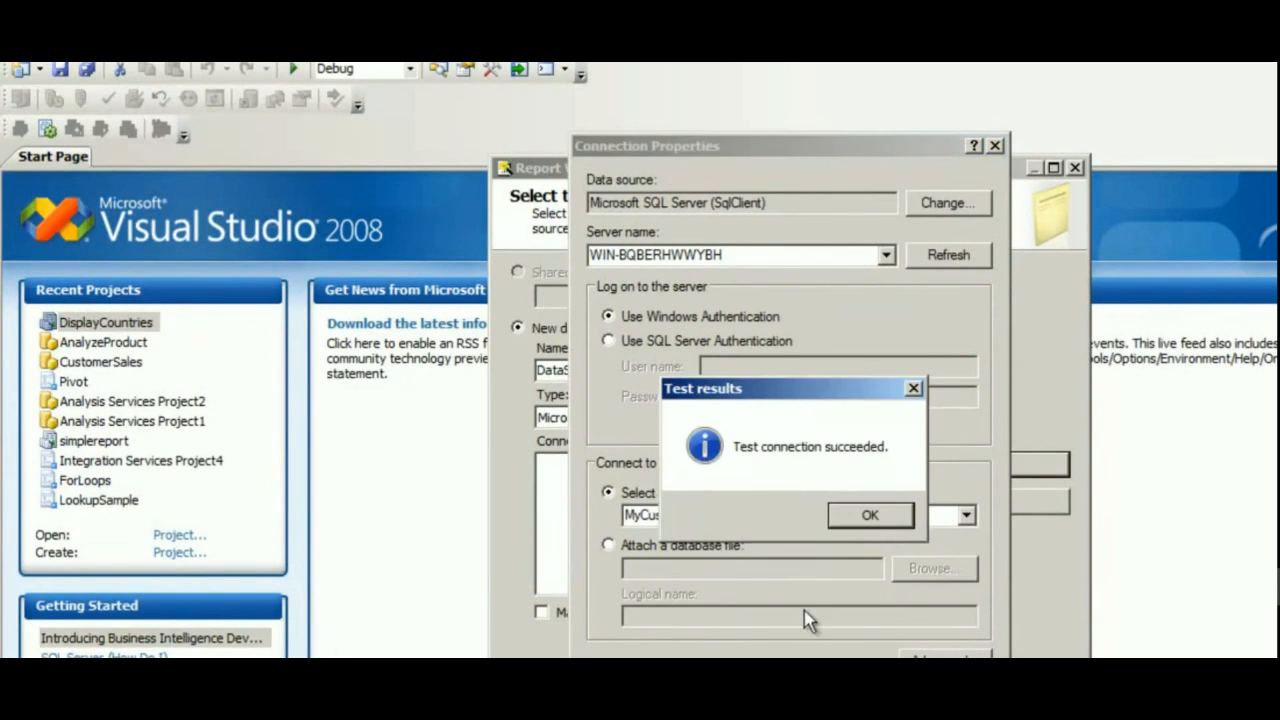
pyautogui.click(868, 521)
pyautogui.press('Return')
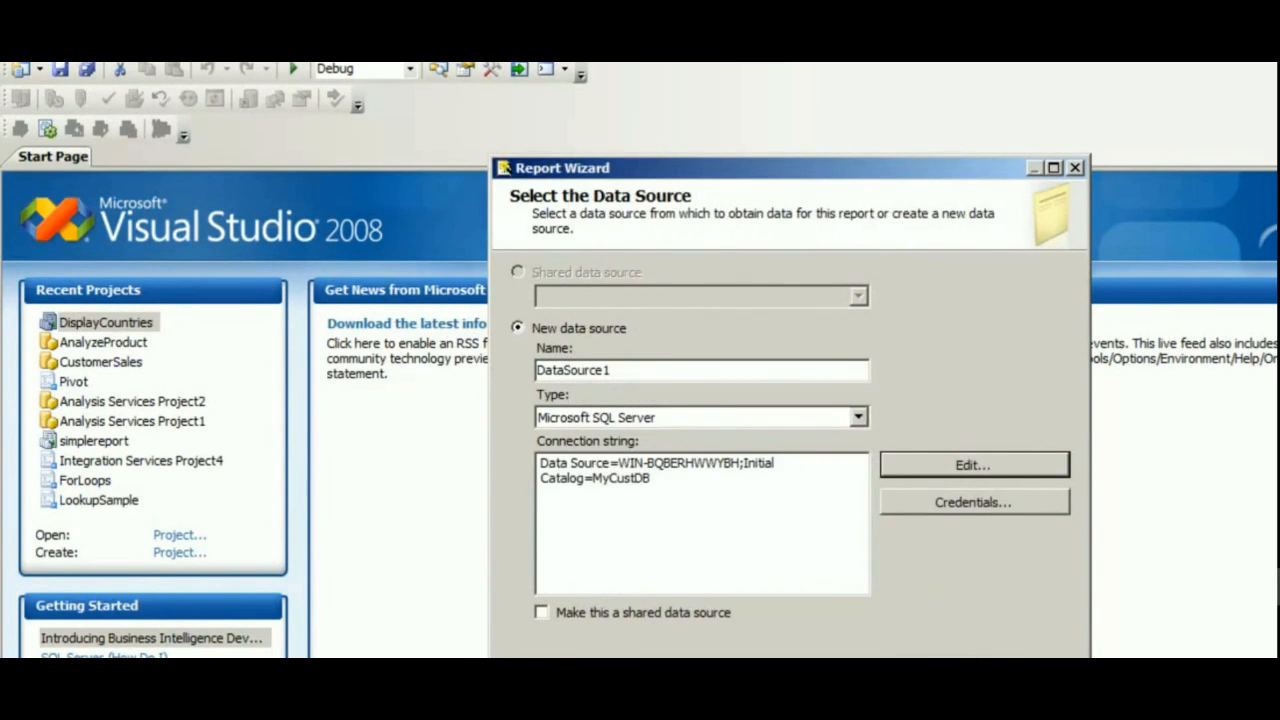
# Advance to the query design page and open the Query Builder.
pyautogui.click(840, 688)
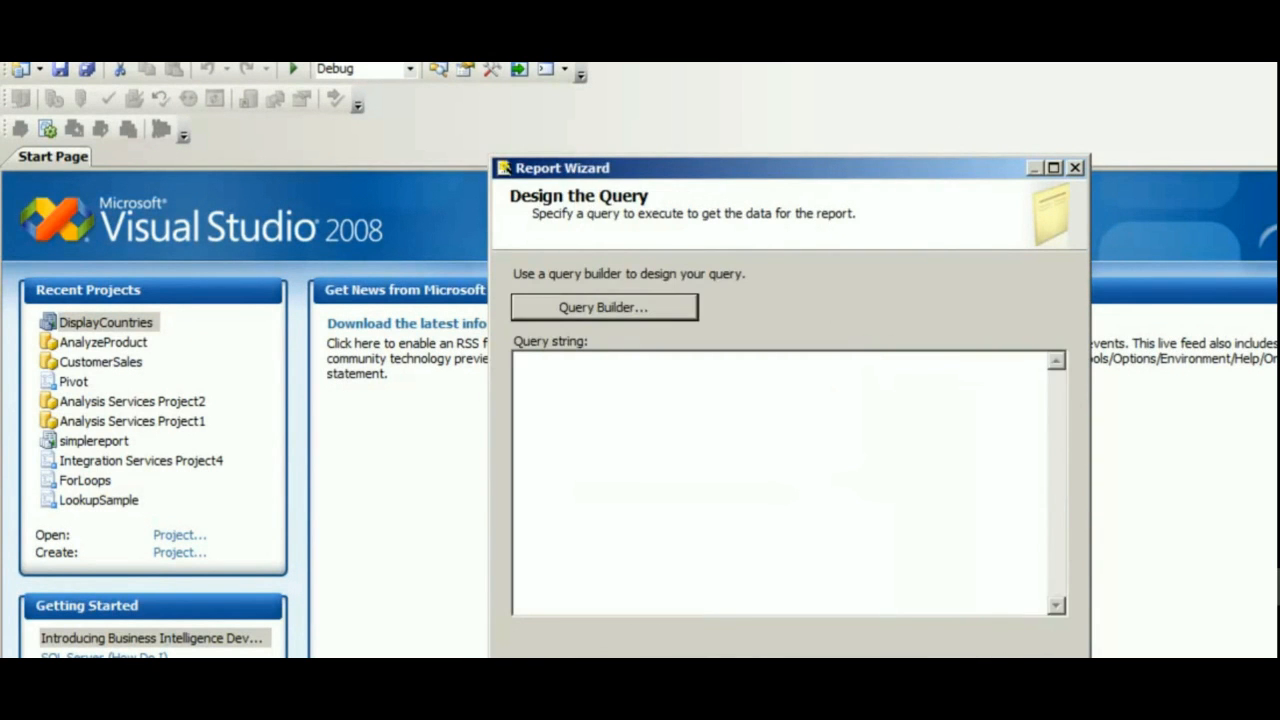
pyautogui.click(732, 421)
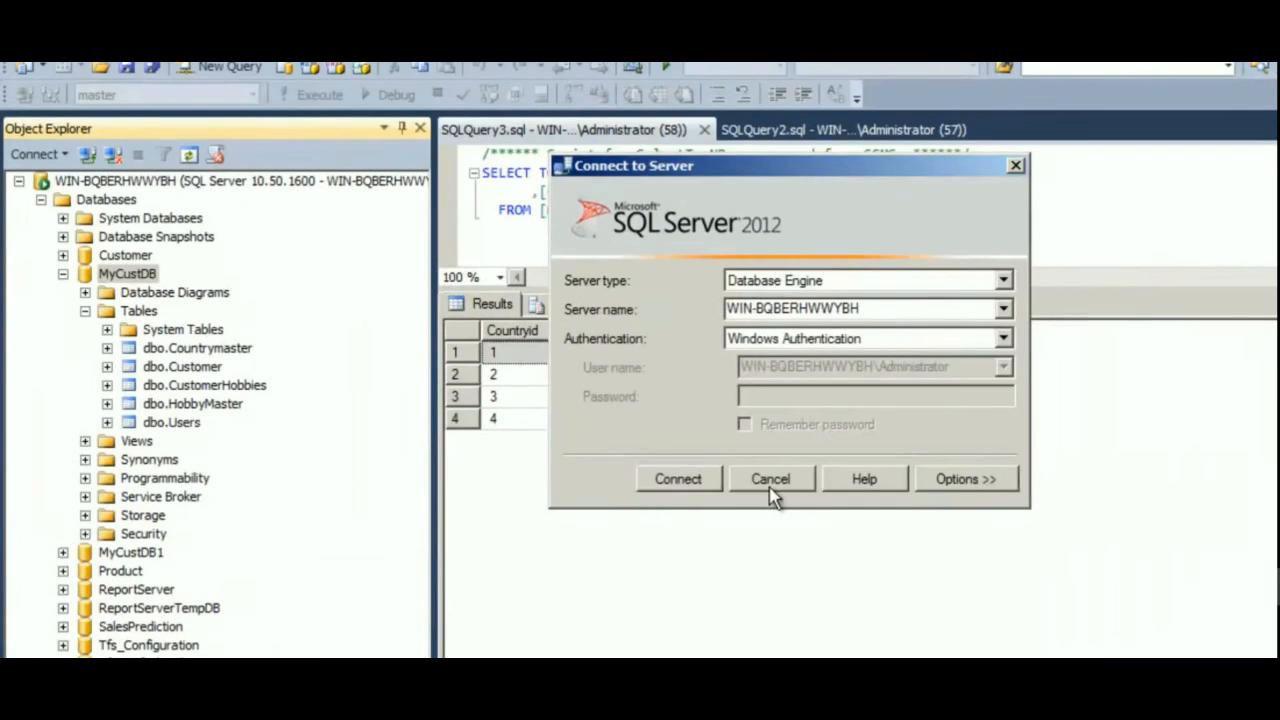
pyautogui.click(768, 480)
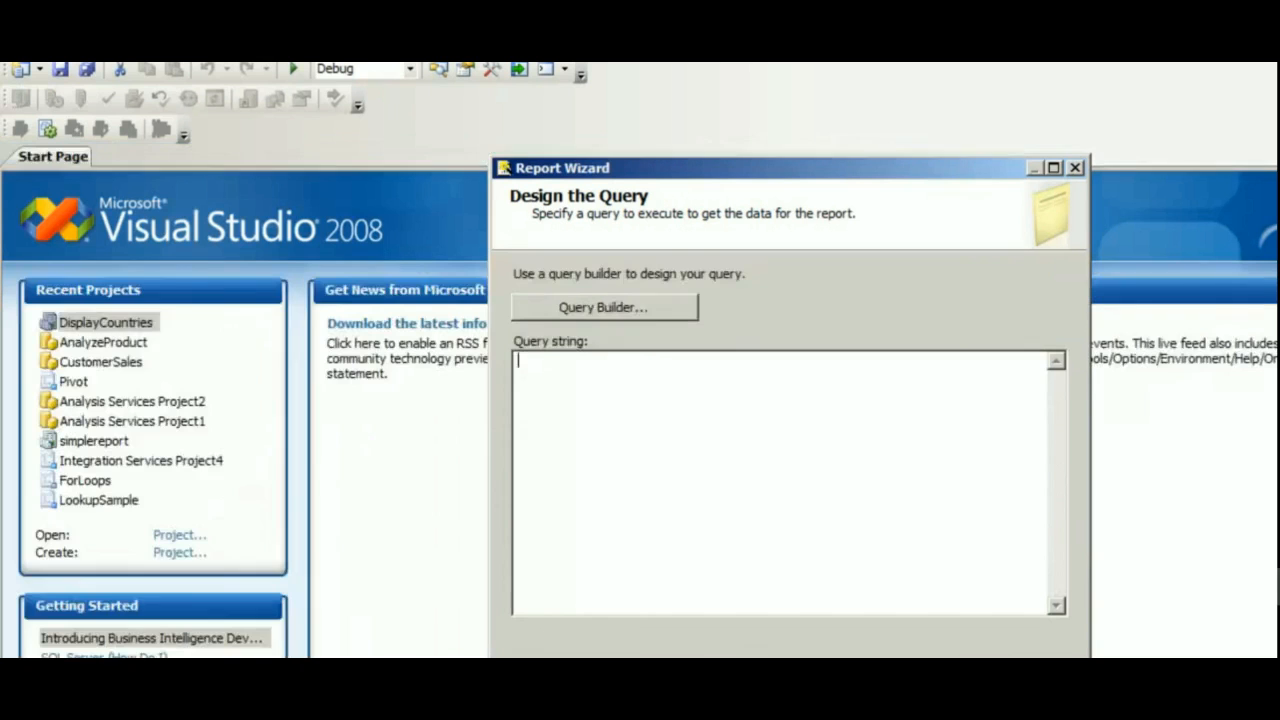
pyautogui.click(634, 314)
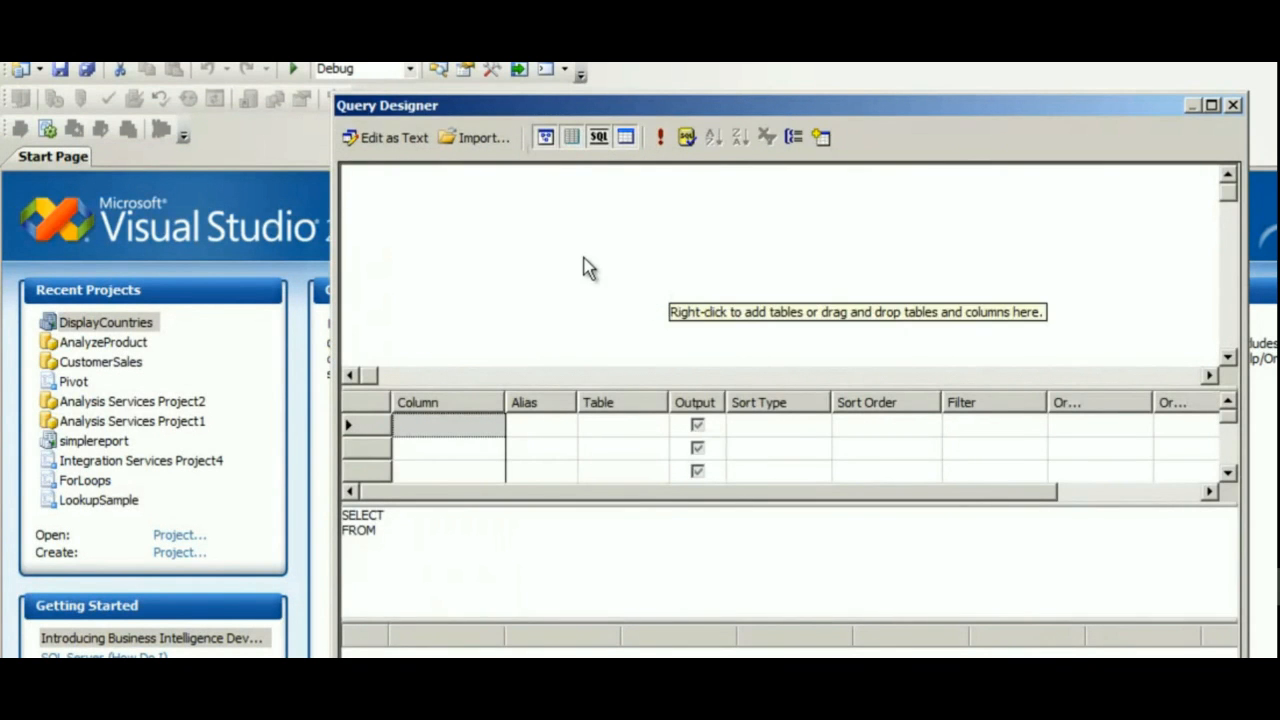
# Add the Countrymaster table to the query designer.
pyautogui.rightClick(584, 258)
pyautogui.click(622, 388)
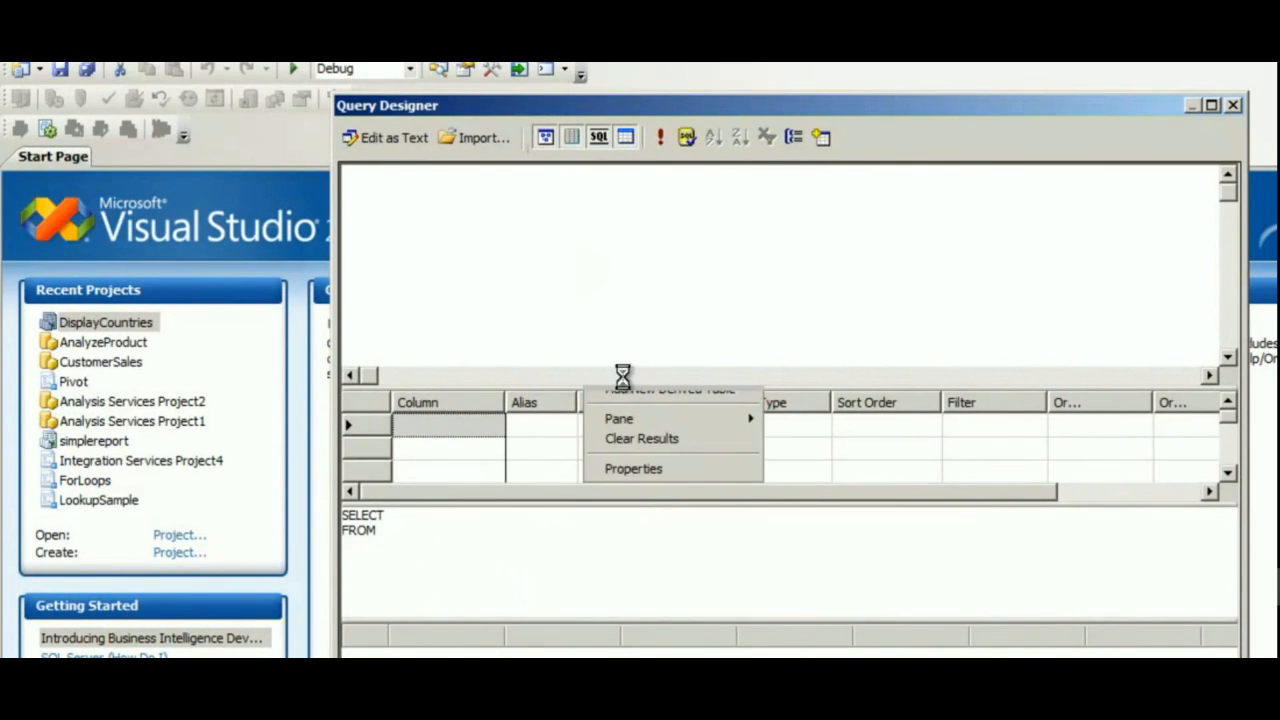
pyautogui.click(860, 593)
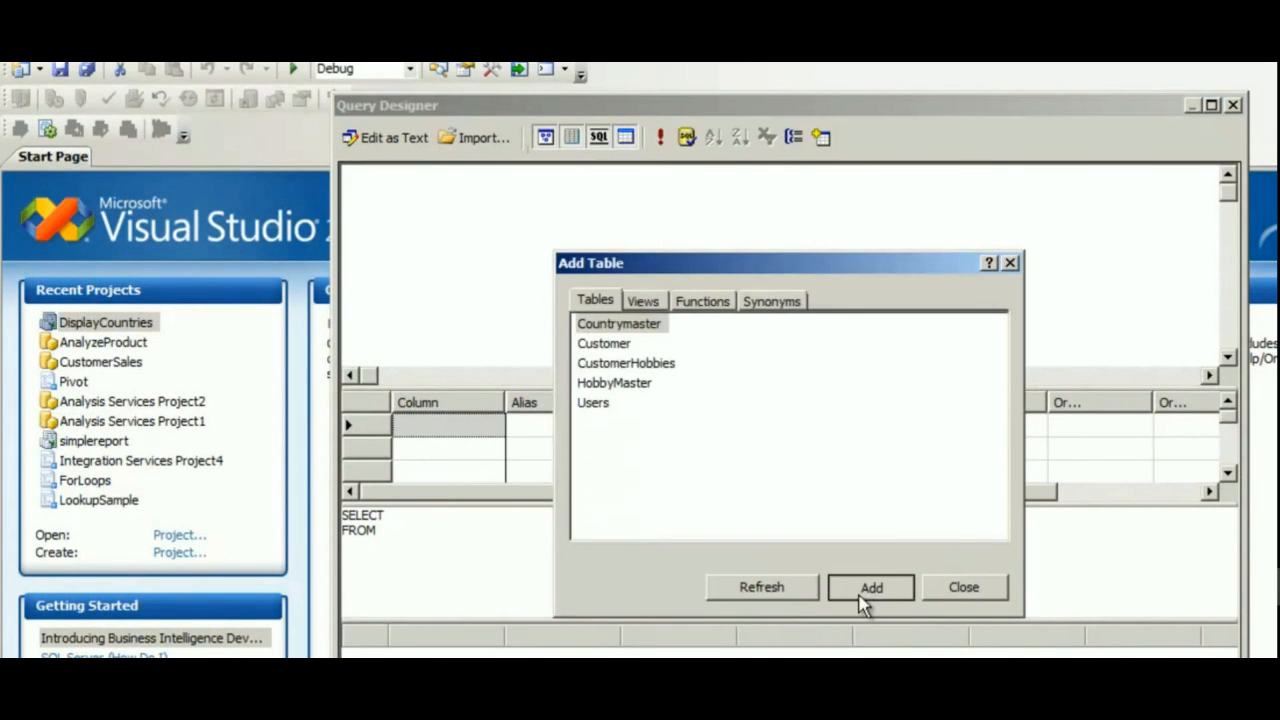
pyautogui.click(965, 588)
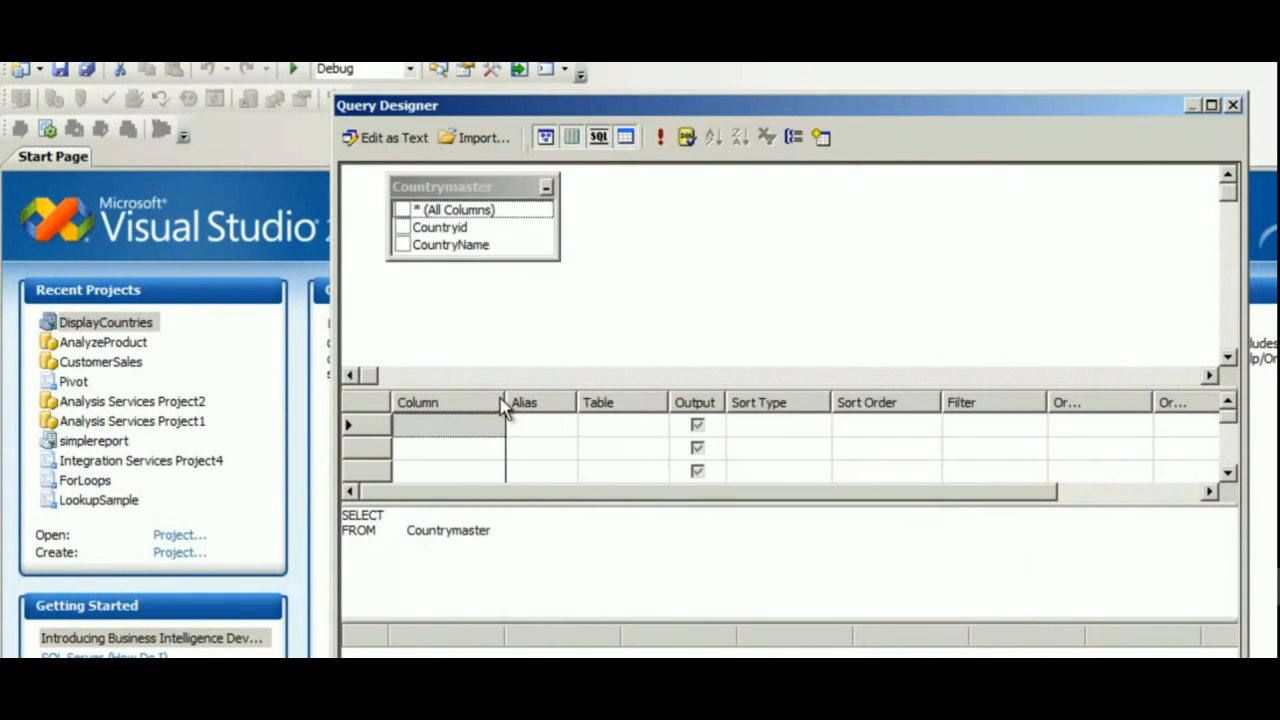
# Select the Countryid and CountryName columns and confirm the query.
pyautogui.click(403, 228)
pyautogui.click(401, 244)
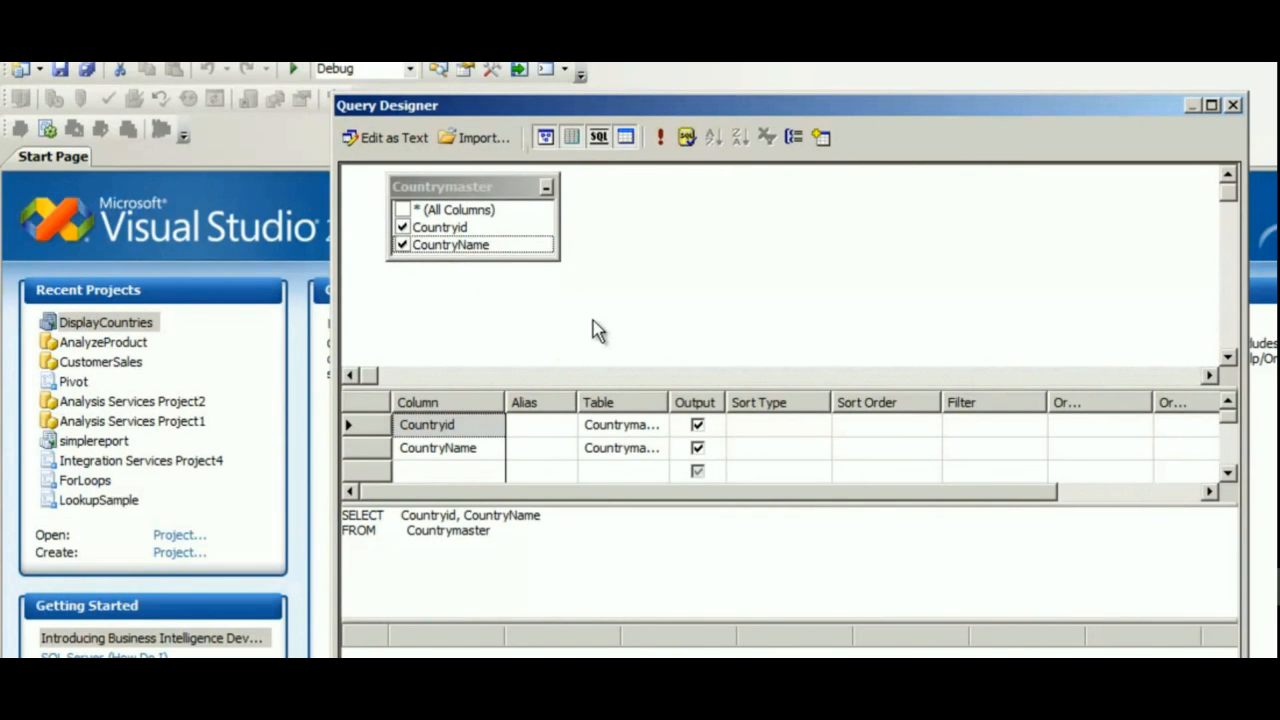
pyautogui.press('Return')
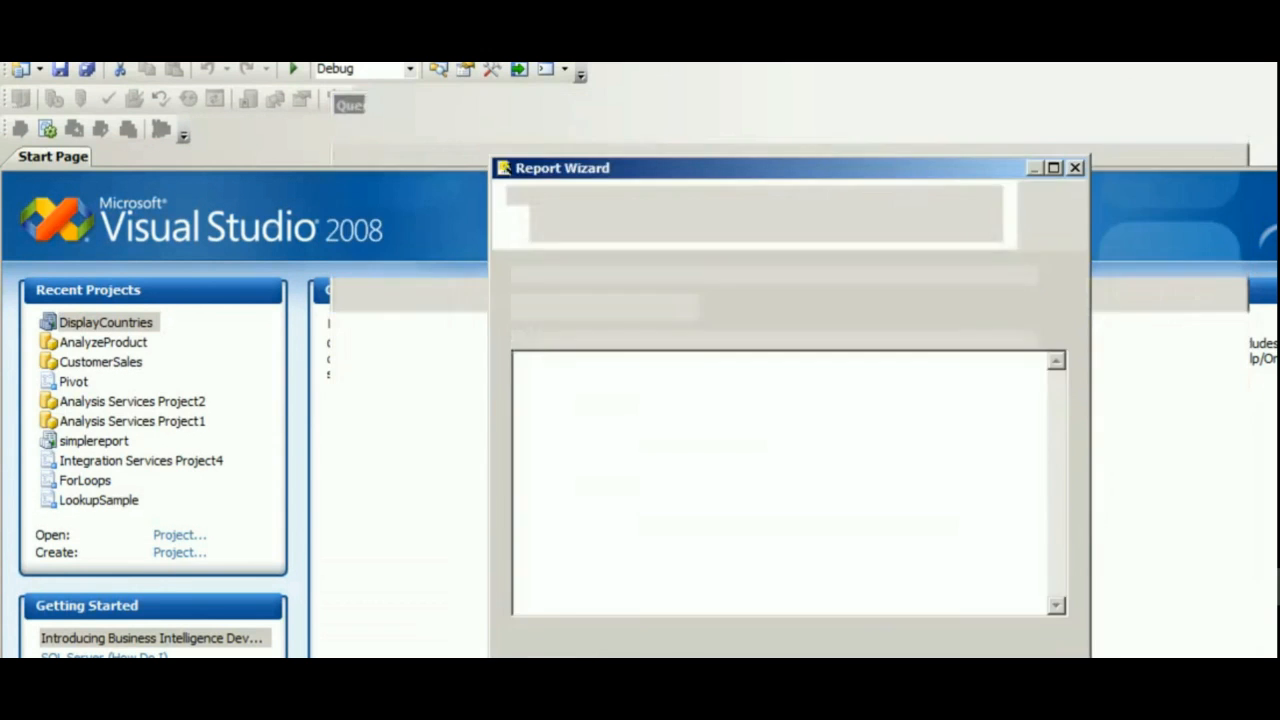
# Advance through the wizard keeping the Tabular report type.
pyautogui.hotkey('alt', 'n')
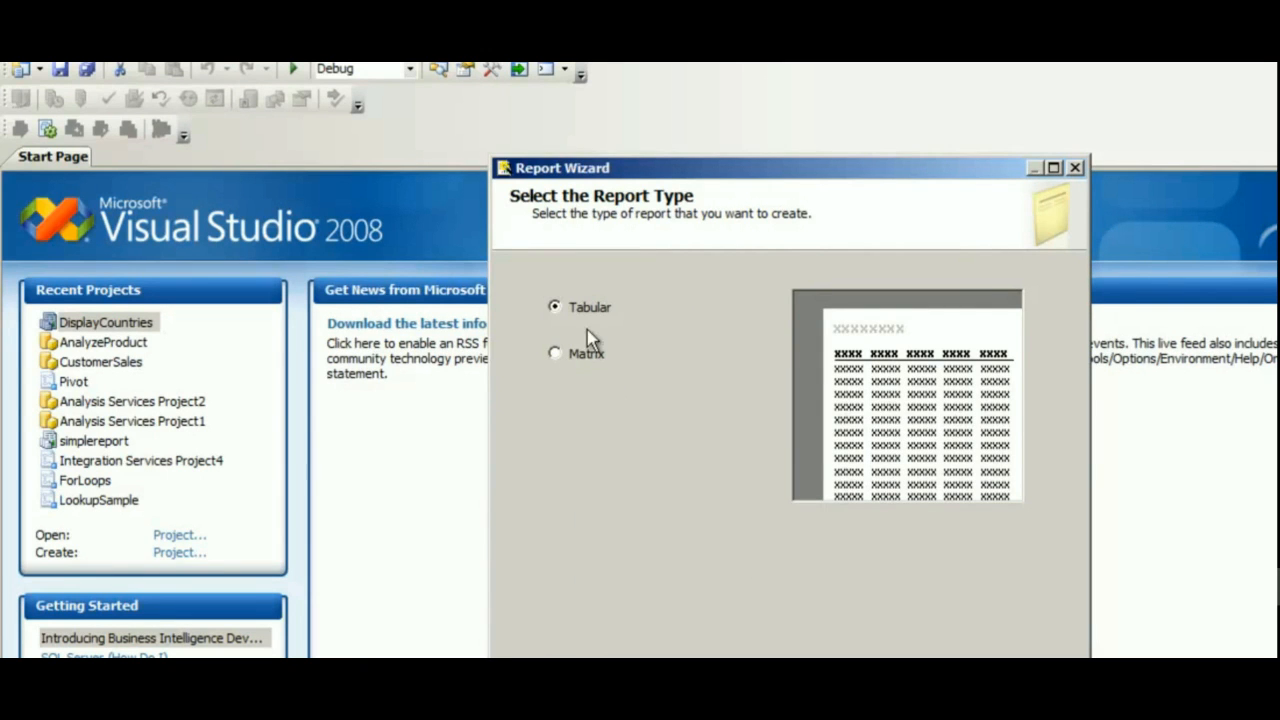
pyautogui.press('Return')
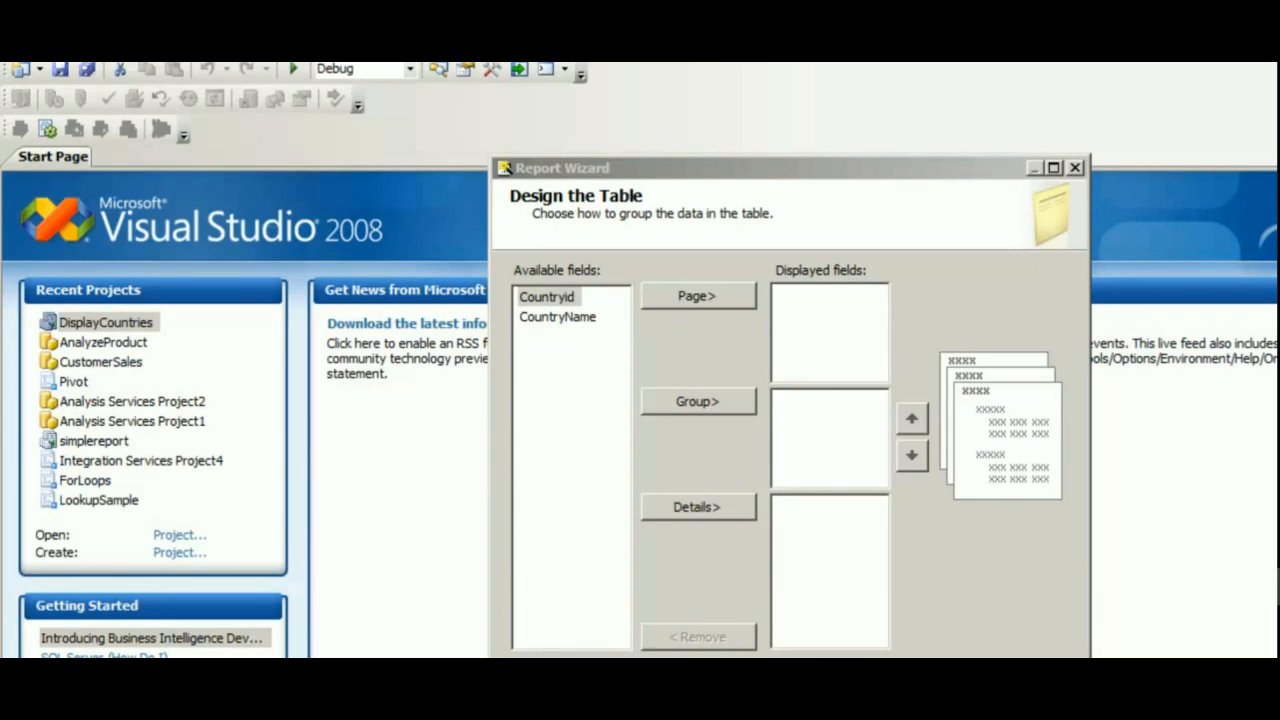
# Move Countryid and CountryName into the details fields and continue.
pyautogui.click(703, 510)
pyautogui.click(703, 510)
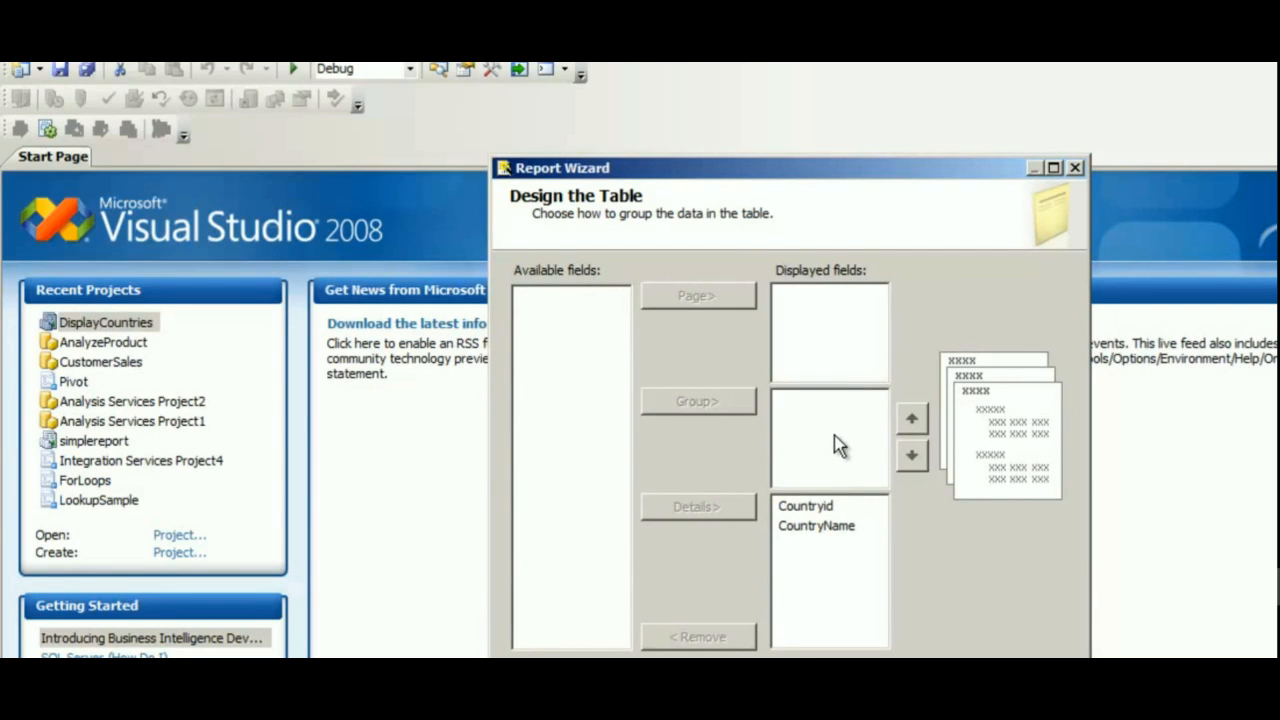
pyautogui.click(824, 512)
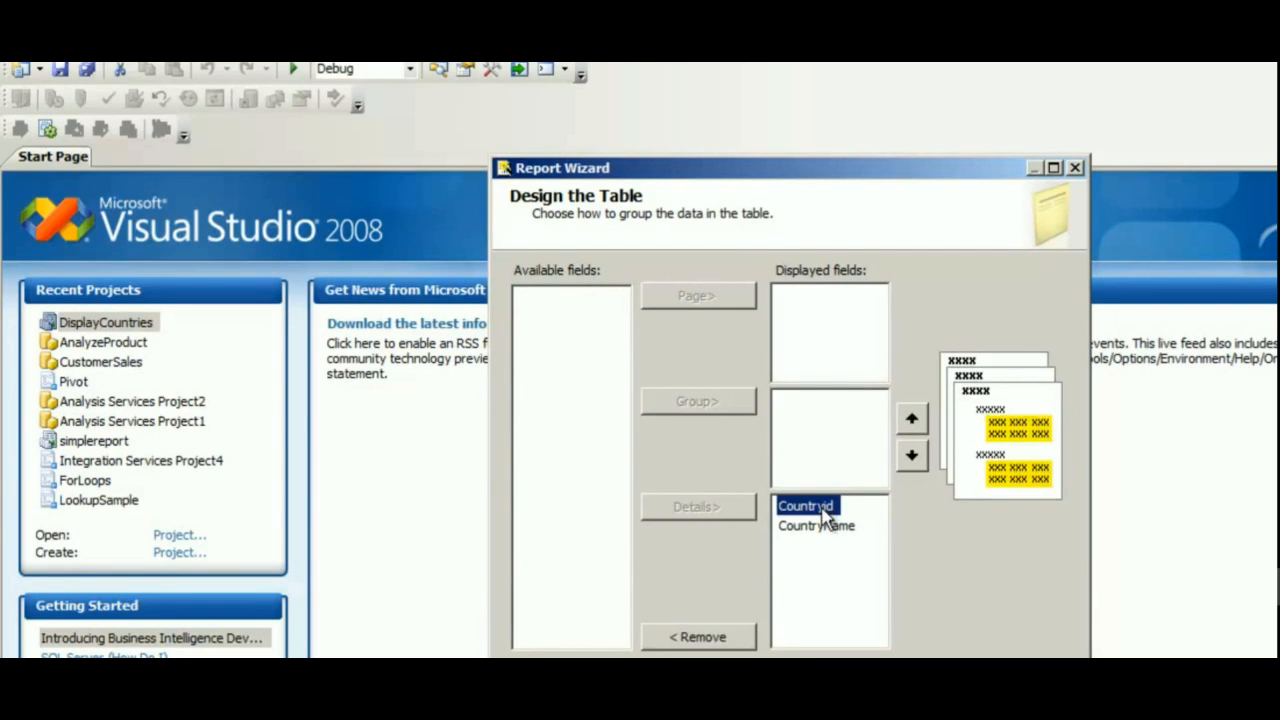
pyautogui.click(811, 319)
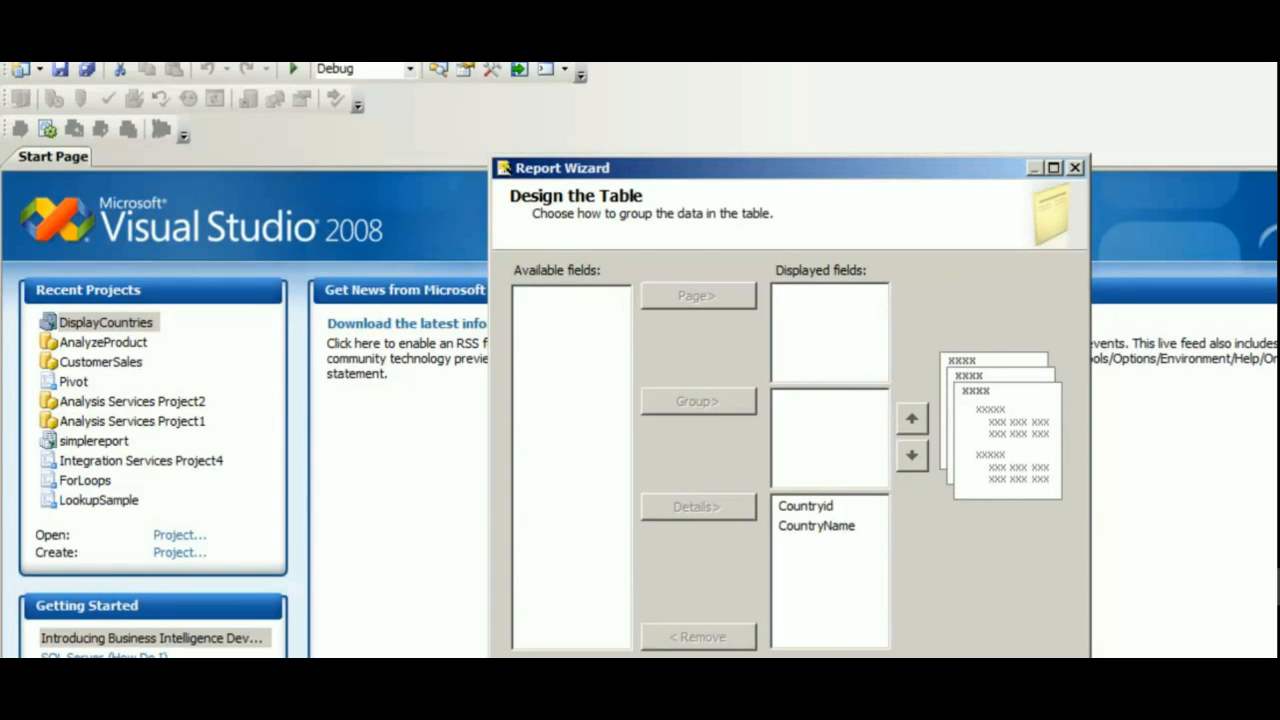
pyautogui.press('Return')
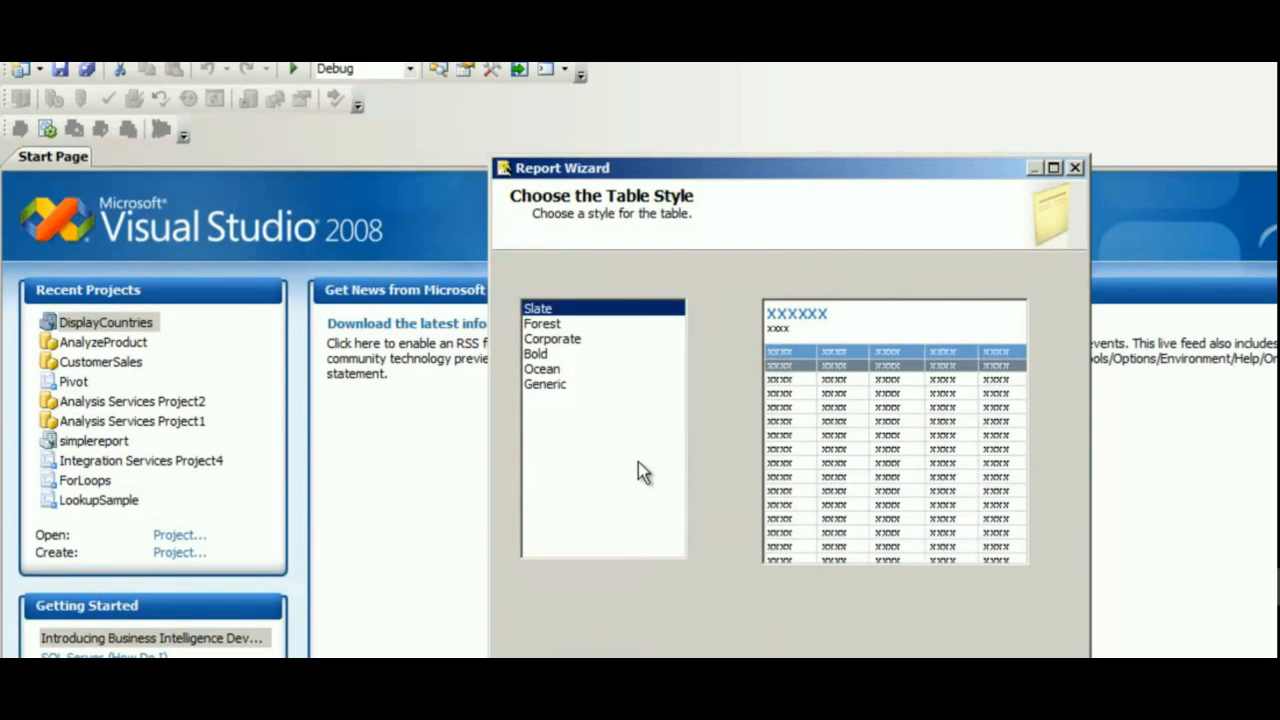
# Choose the Corporate table style.
pyautogui.click(555, 324)
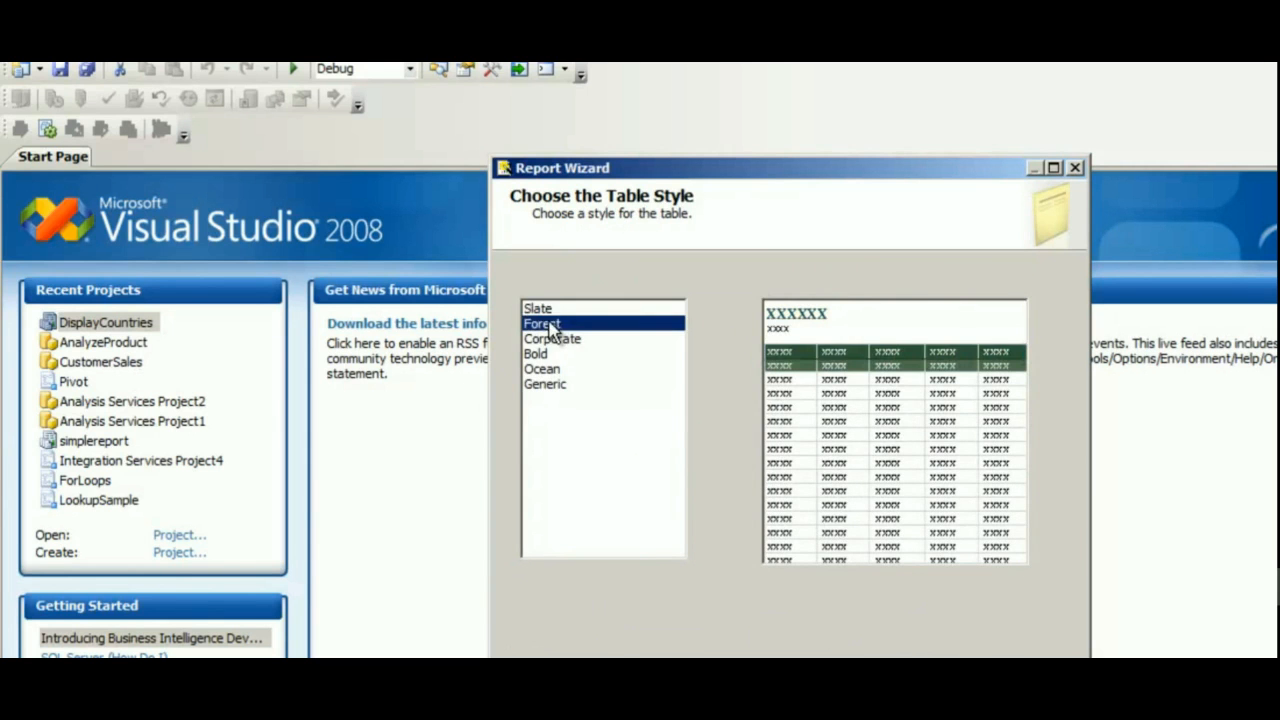
pyautogui.click(558, 340)
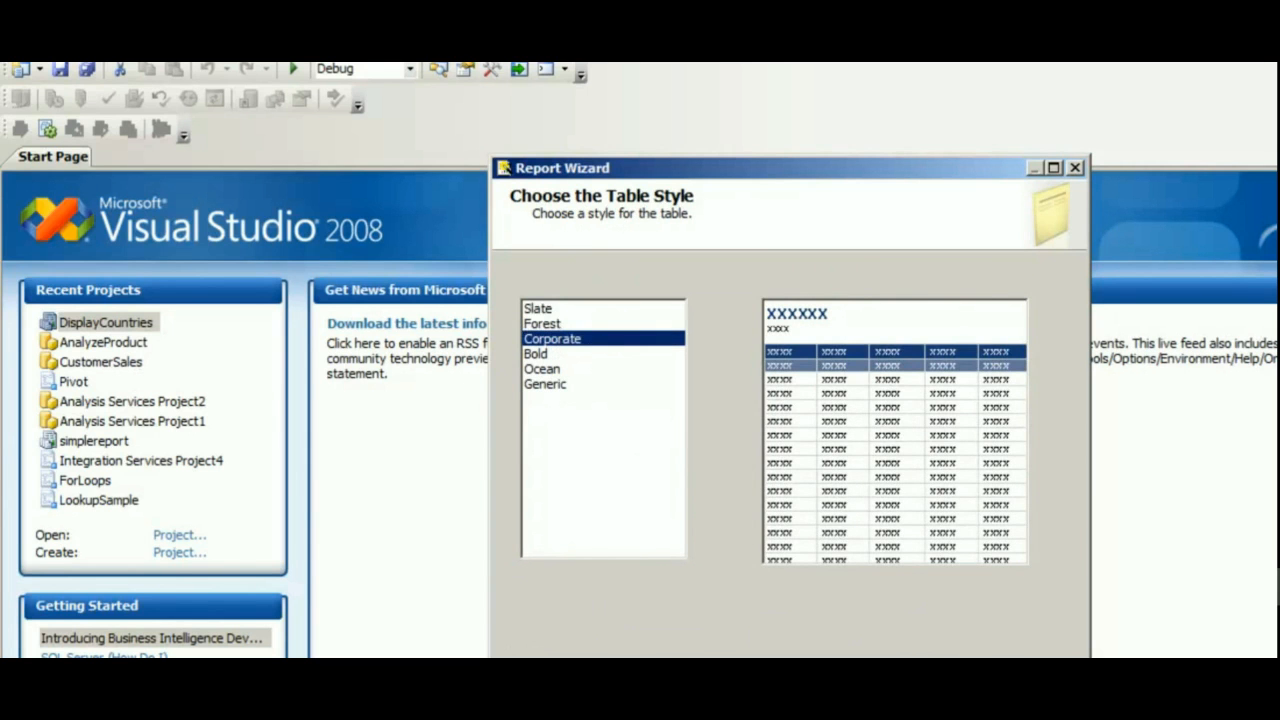
pyautogui.click(832, 688)
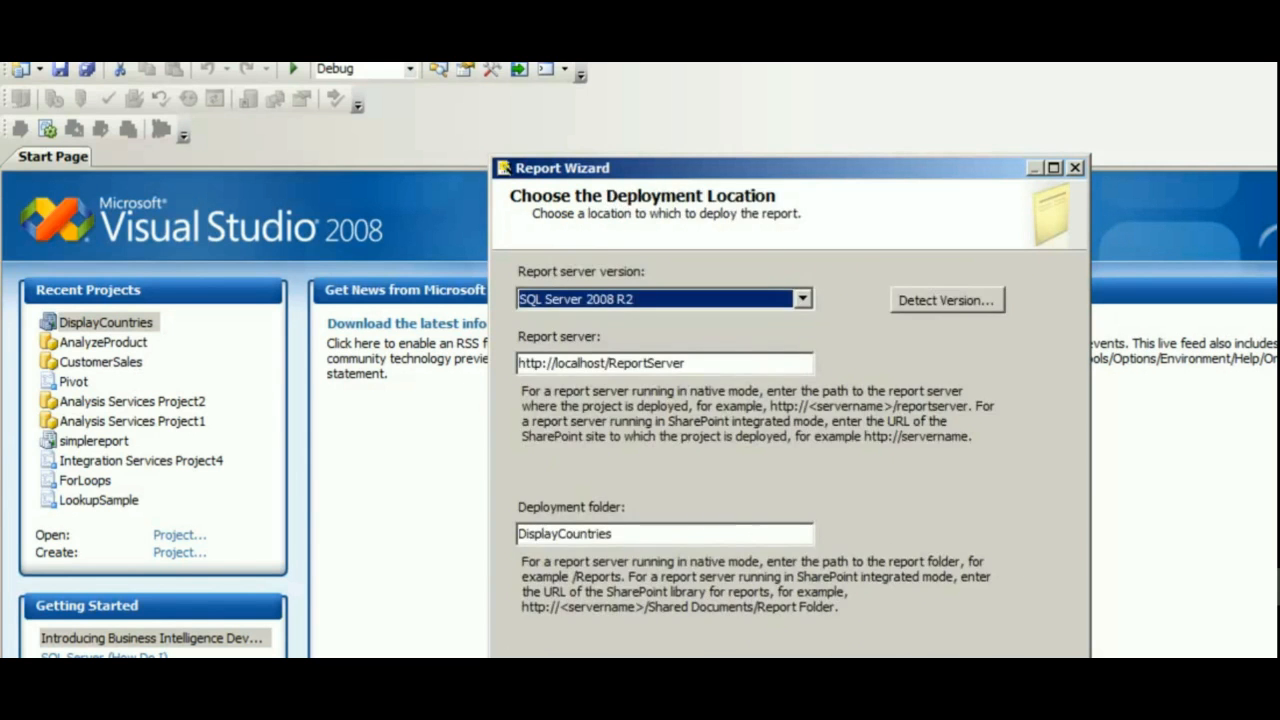
pyautogui.click(695, 363)
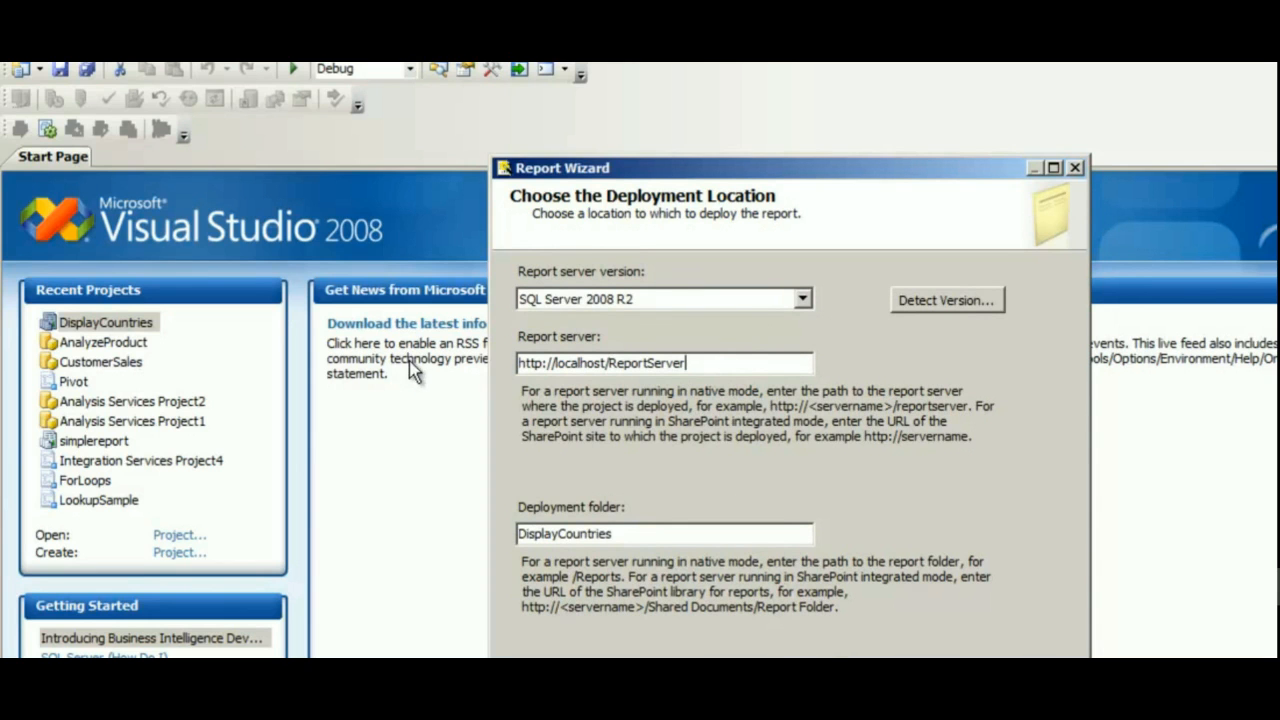
pyautogui.moveTo(633, 537); pyautogui.dragTo(490, 535)
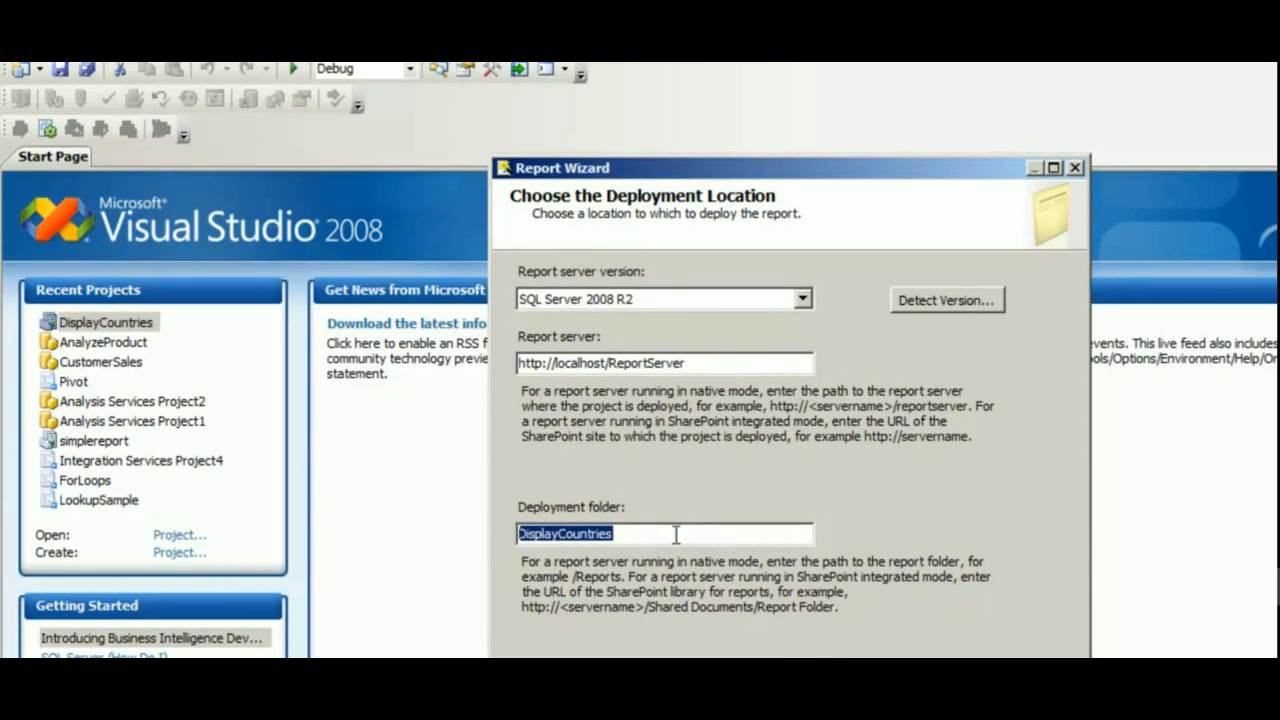
pyautogui.doubleClick(667, 363)
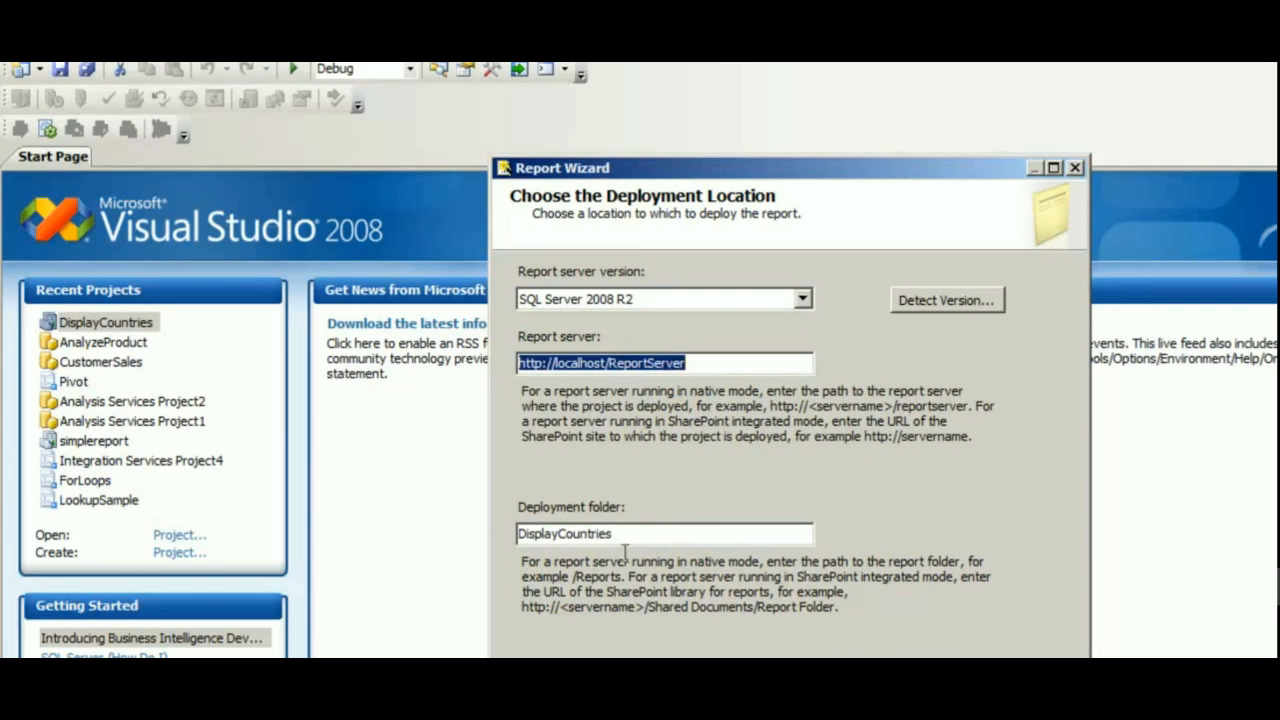
pyautogui.click(855, 682)
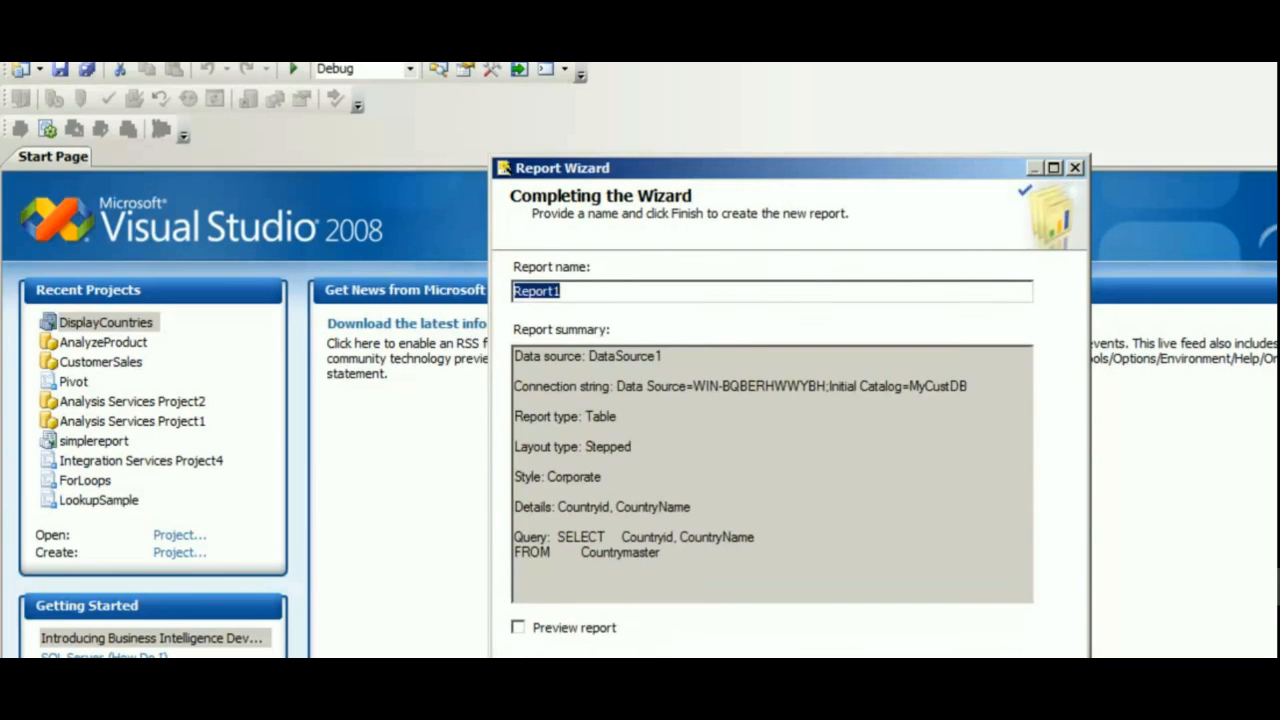
# Name the report RptDisplaycountry and finish the wizard.
pyautogui.write('Rp')
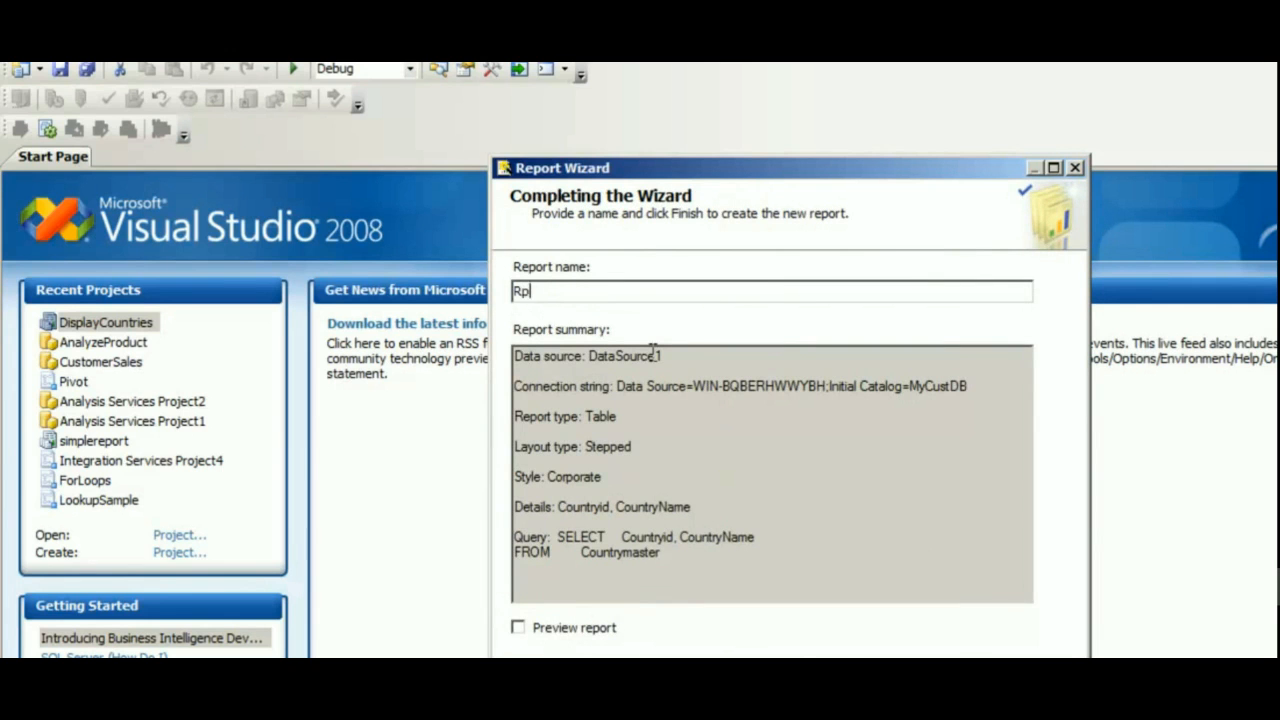
pyautogui.write('tDisplaycountry')
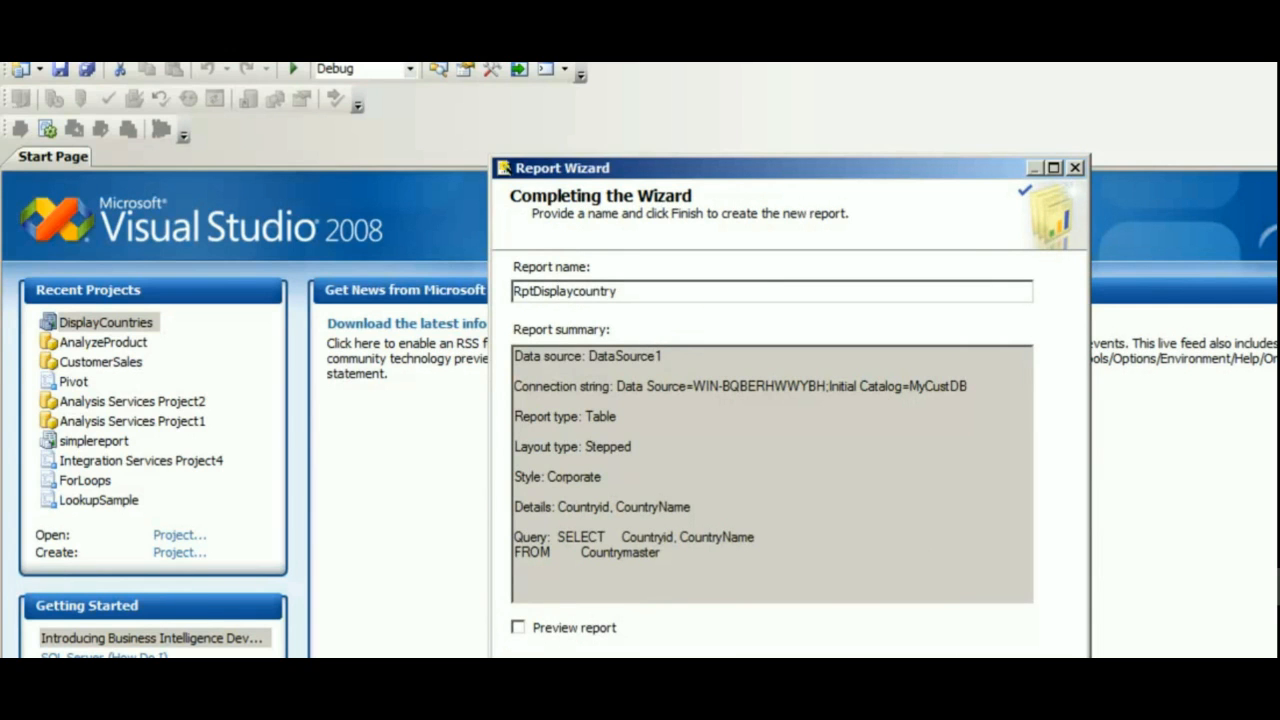
pyautogui.press('Return')
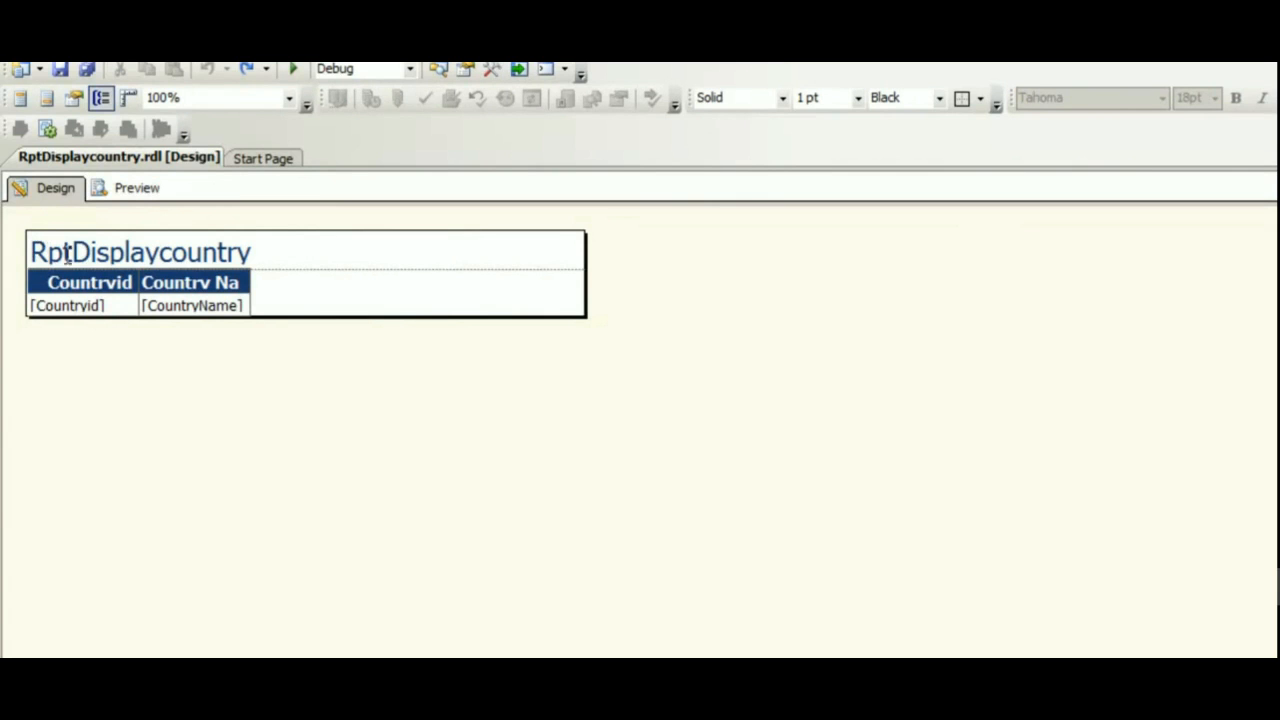
# Replace the report title text with "List of Countries.".
pyautogui.moveTo(250, 252); pyautogui.dragTo(29, 252)
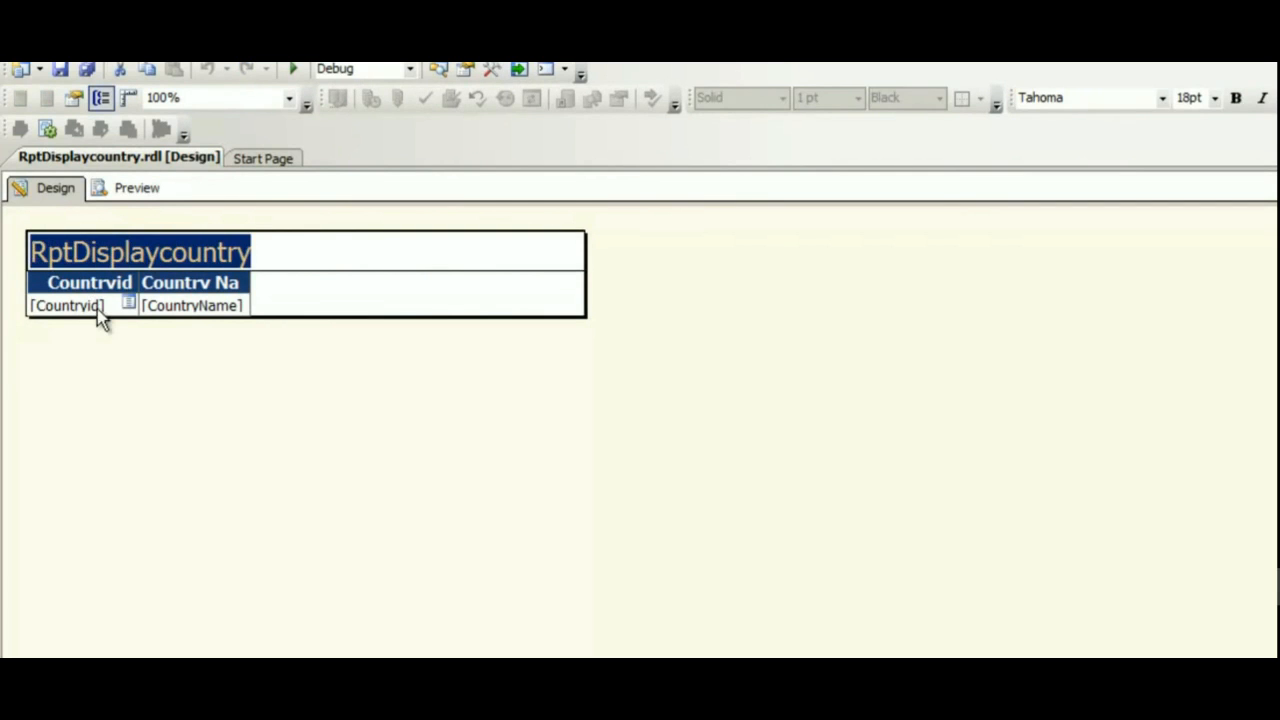
pyautogui.write('List if')
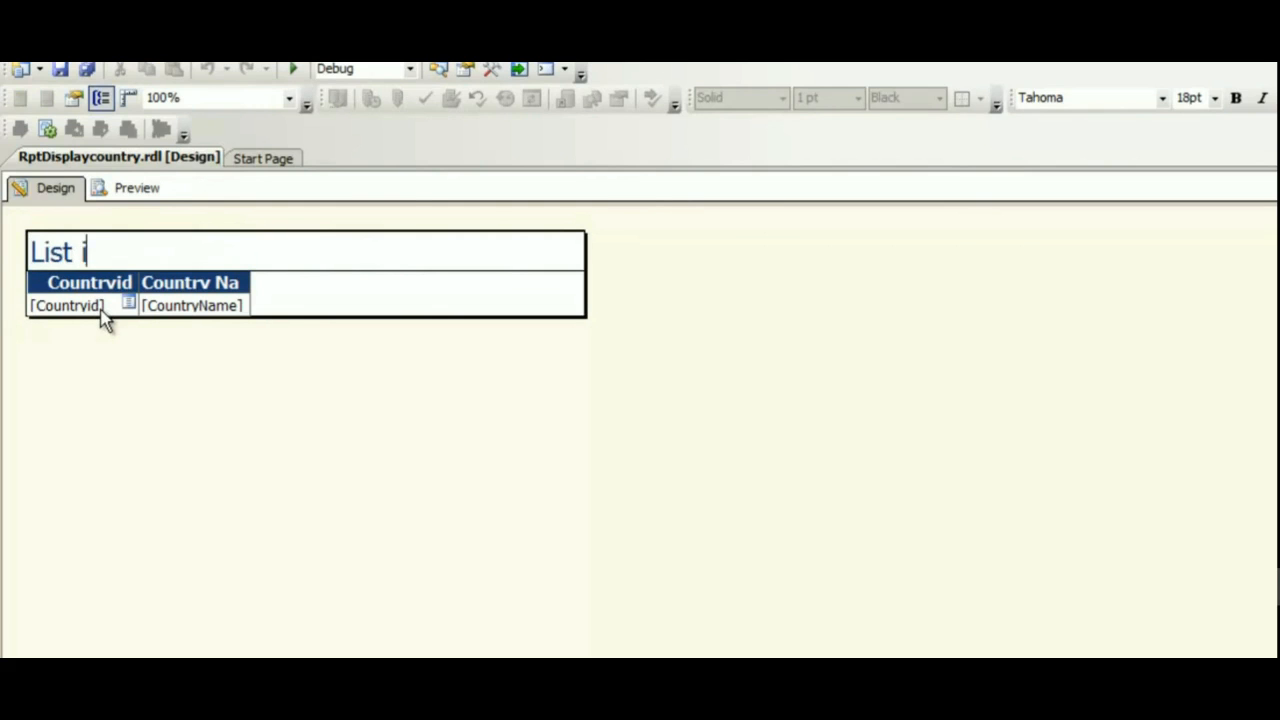
pyautogui.press('BackSpace')
pyautogui.press('BackSpace')
pyautogui.write('of ')
pyautogui.write('X')
pyautogui.press('BackSpace')
pyautogui.write('Countire')
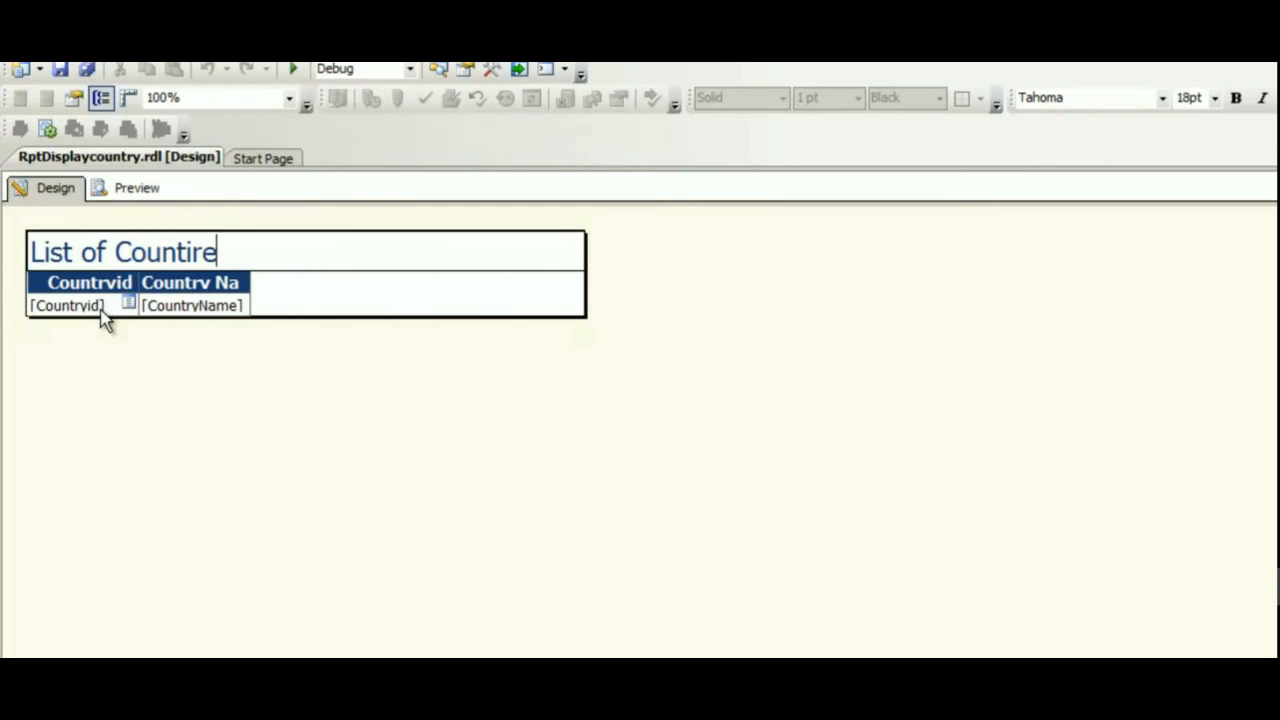
pyautogui.press('BackSpace')
pyautogui.press('BackSpace')
pyautogui.press('BackSpace')
pyautogui.write('ei')
pyautogui.press('BackSpace')
pyautogui.press('BackSpace')
pyautogui.write('ries.')
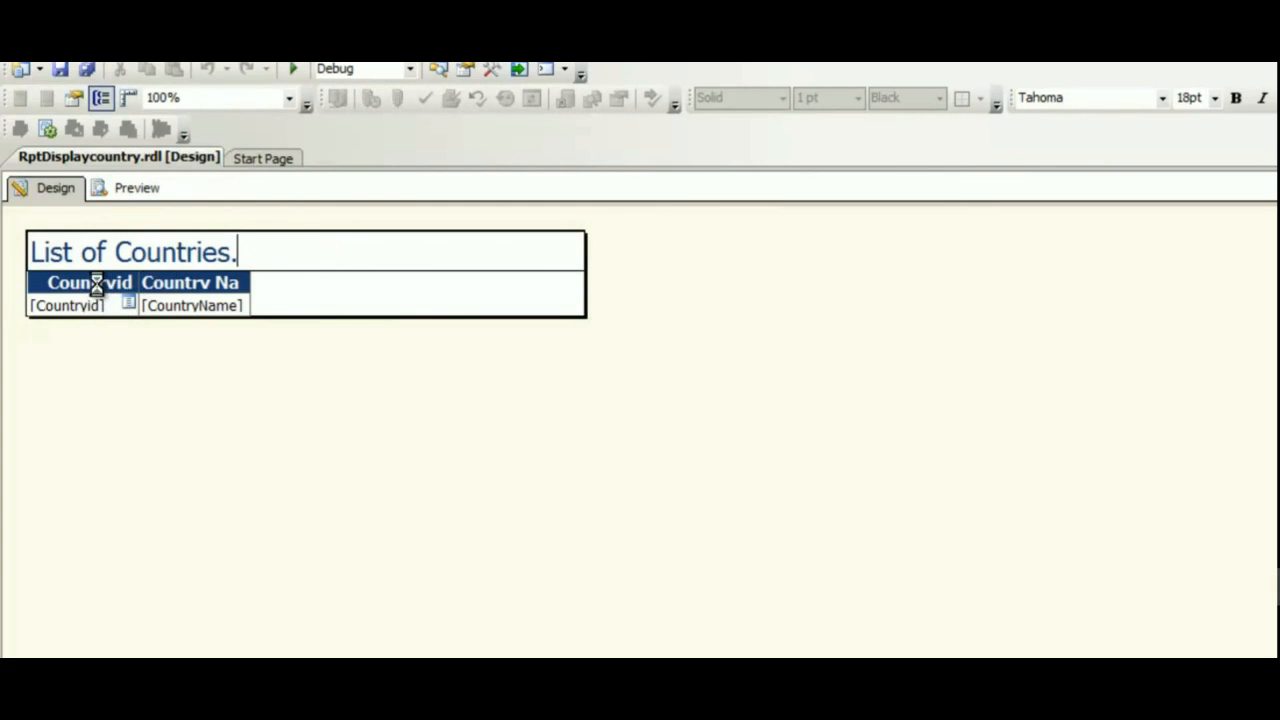
# Rename the Countryid column header to Id.
pyautogui.click(228, 284)
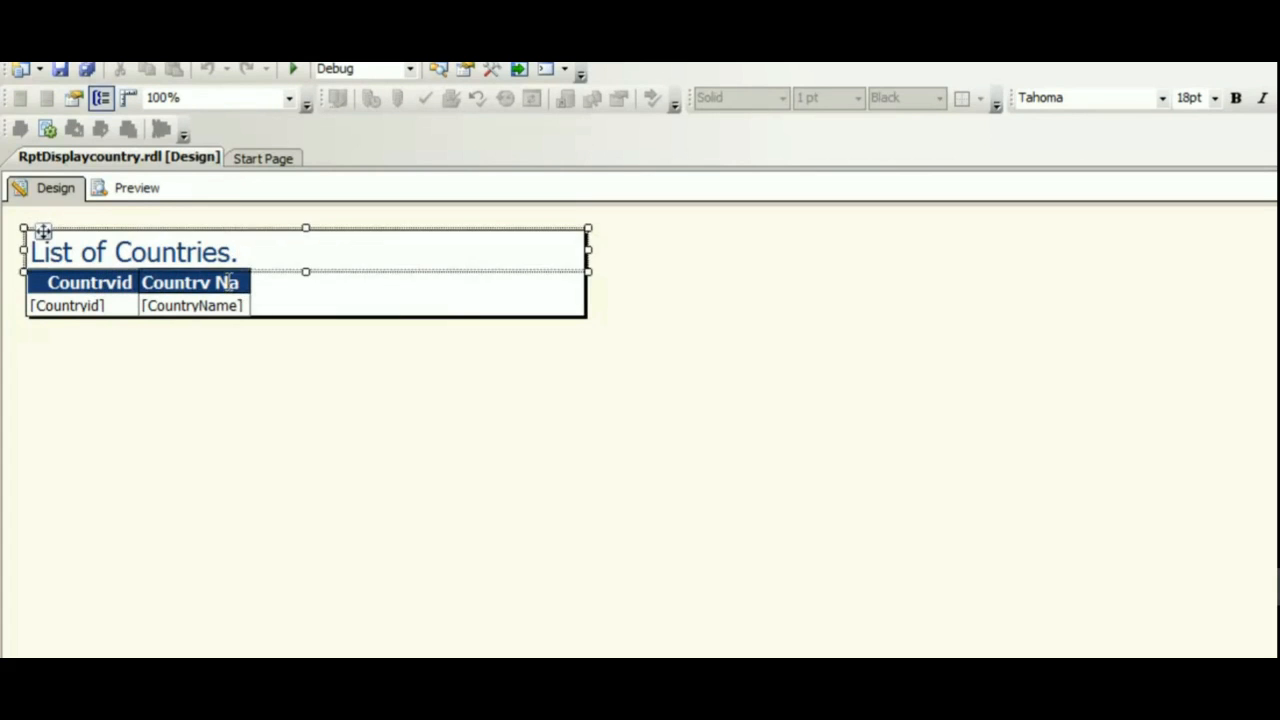
pyautogui.click(112, 280)
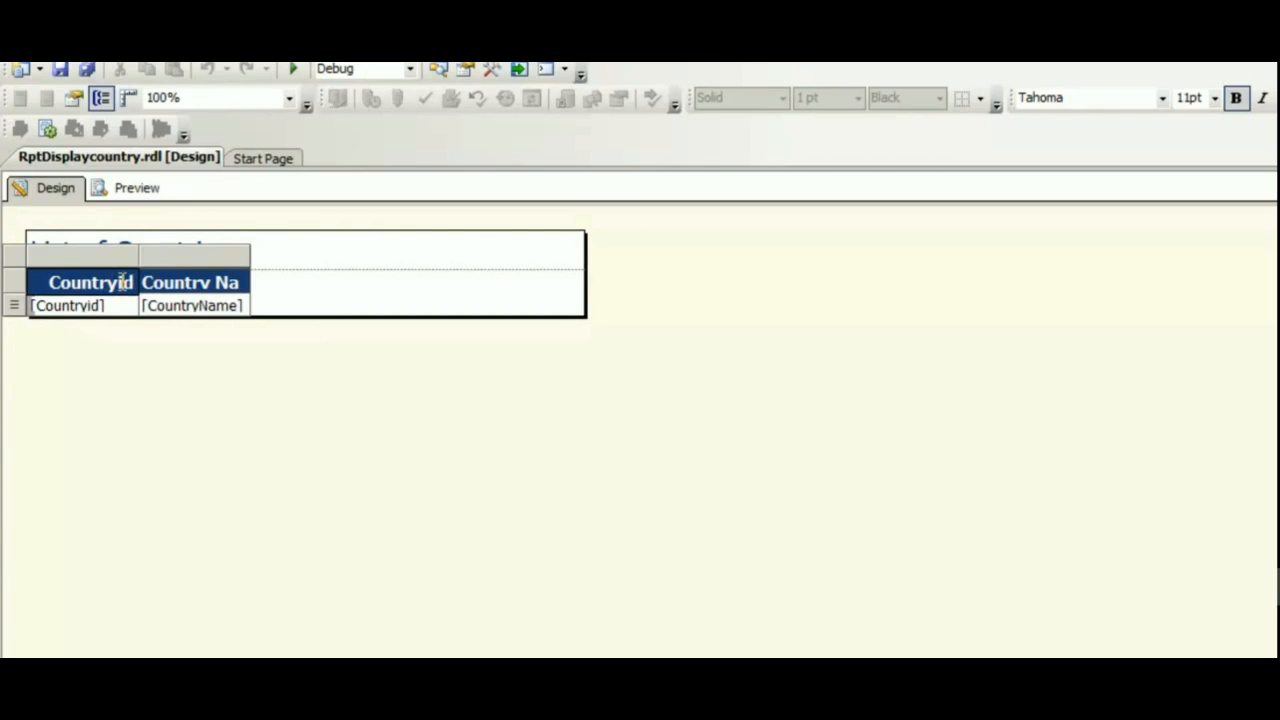
pyautogui.doubleClick(122, 282)
pyautogui.write('Id')
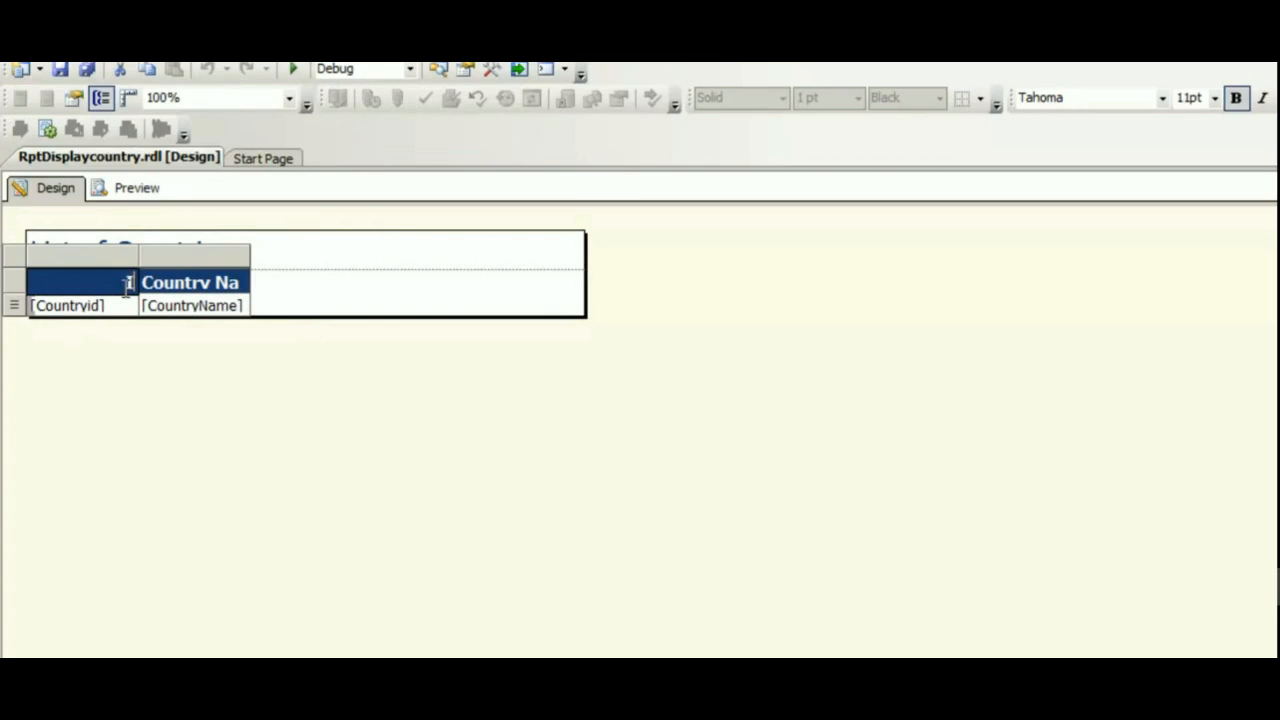
pyautogui.click(176, 372)
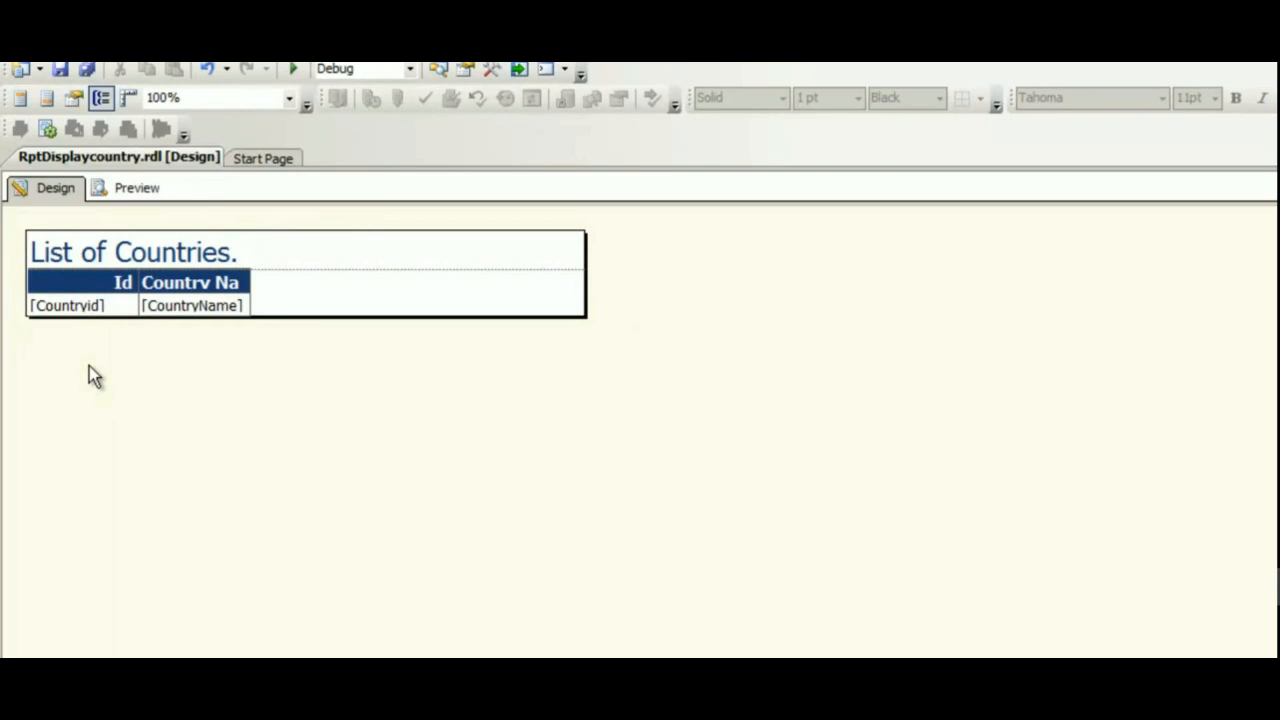
# Preview the report, switch back to design, and preview it again.
pyautogui.click(141, 194)
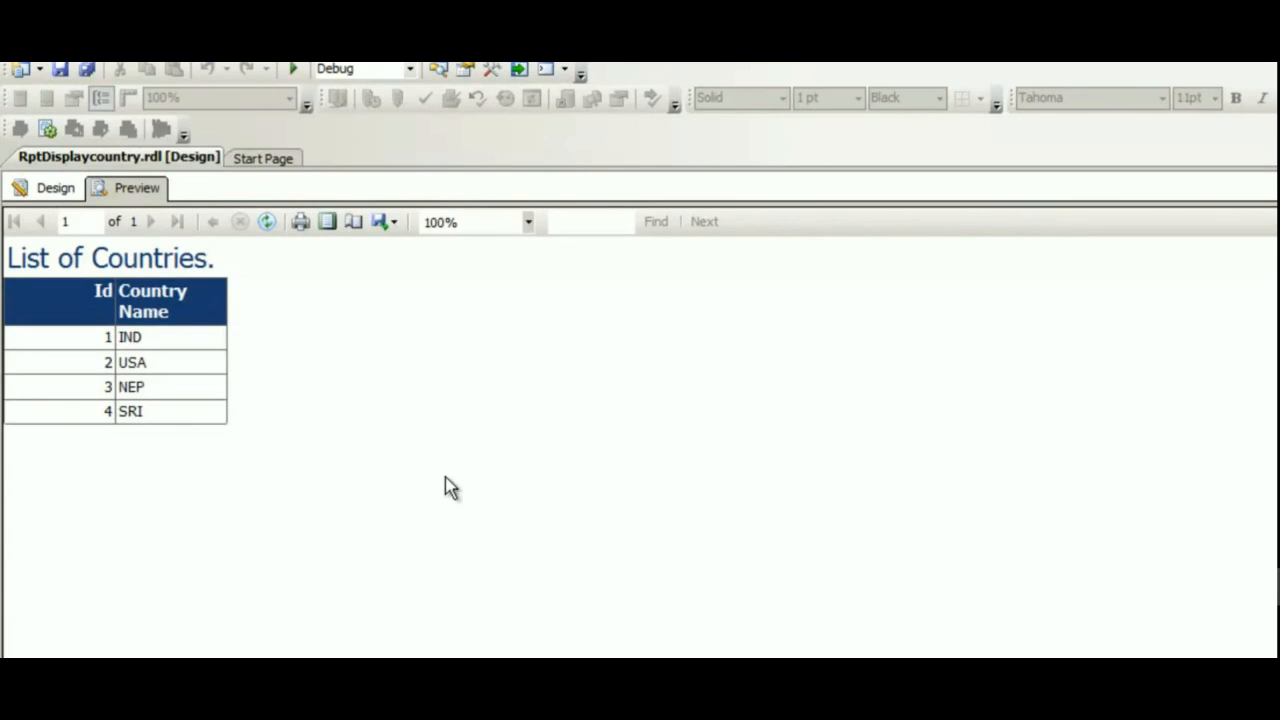
pyautogui.click(64, 195)
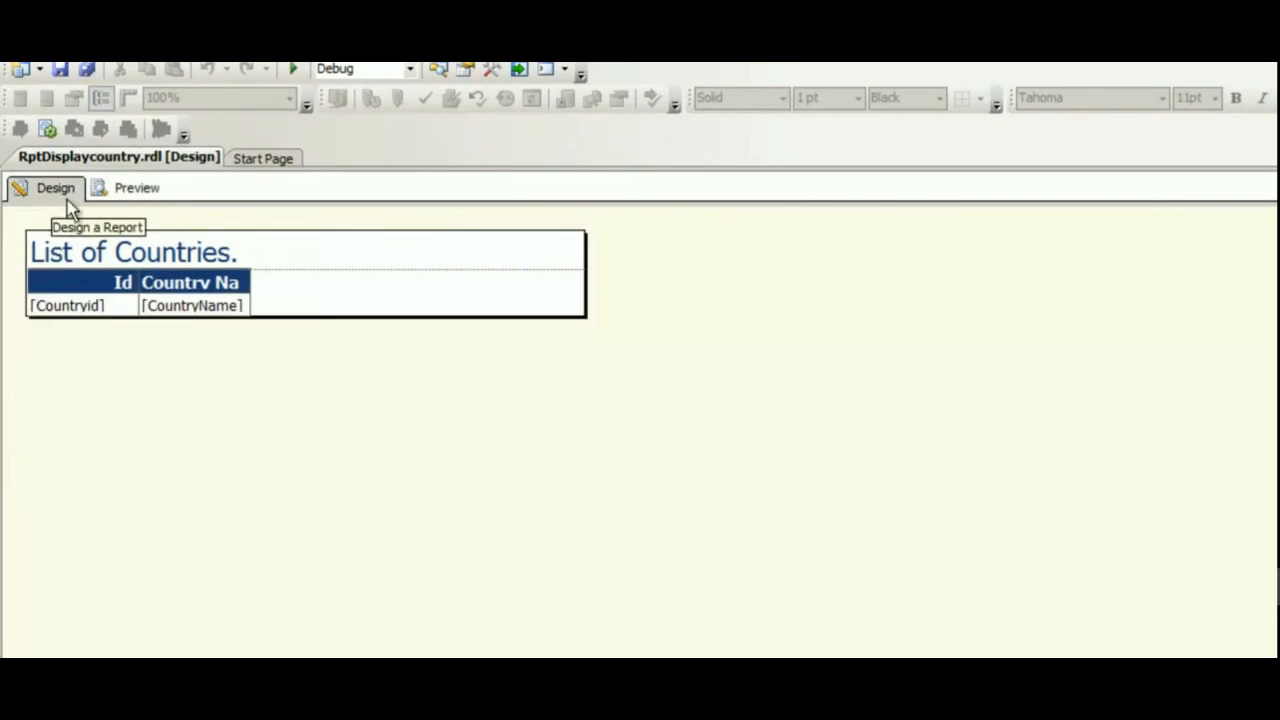
pyautogui.click(132, 188)
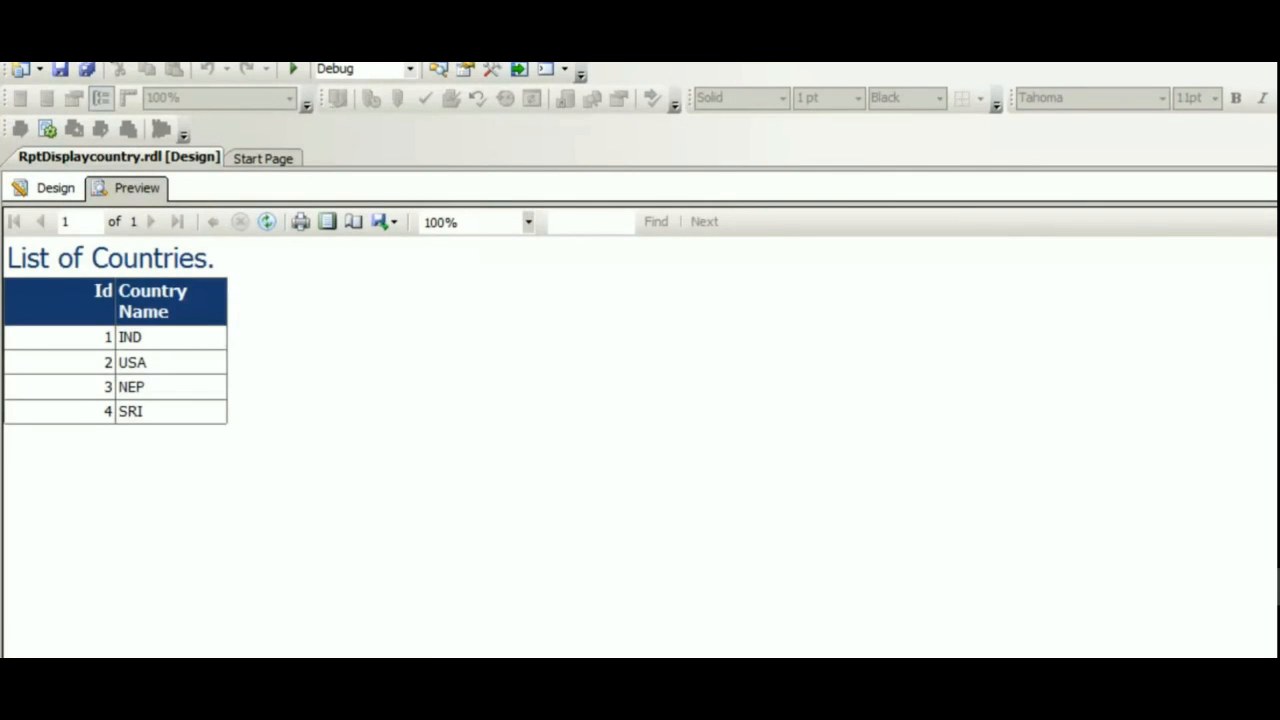
# Open Solution Explorer, reposition it, and view the code of RptDisplaycountry.rdl.
pyautogui.click(100, 46)
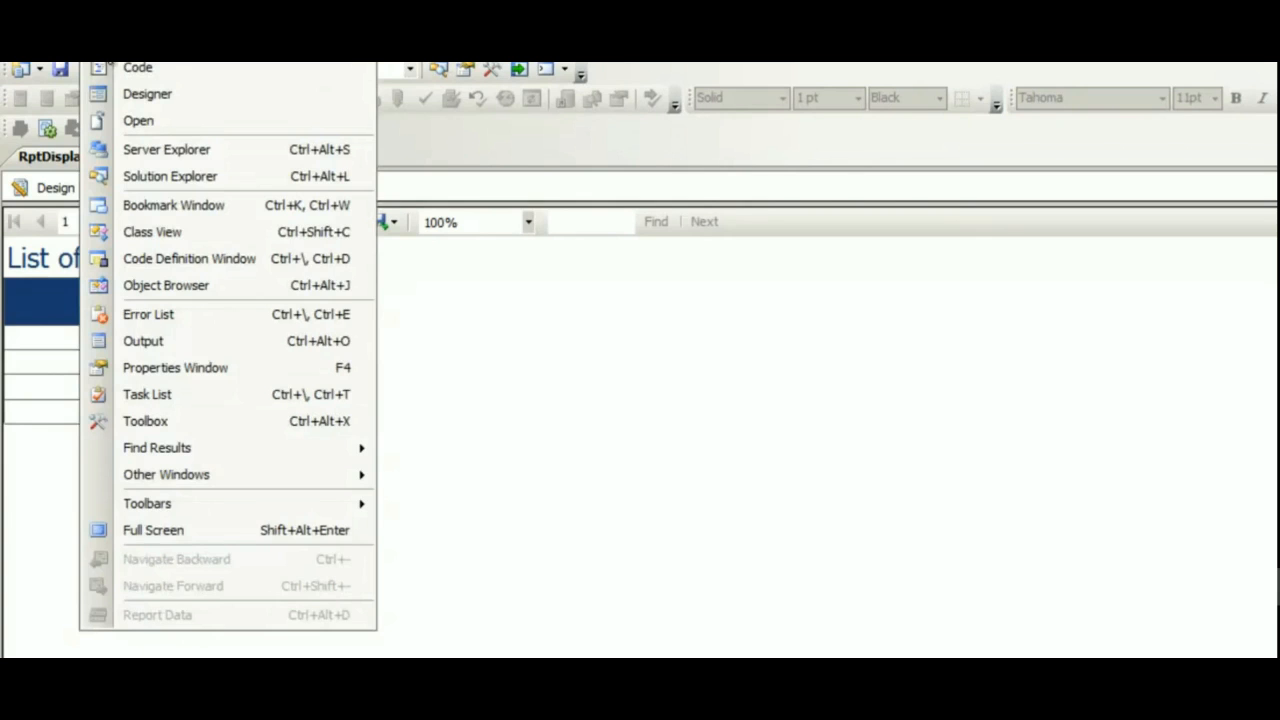
pyautogui.click(145, 177)
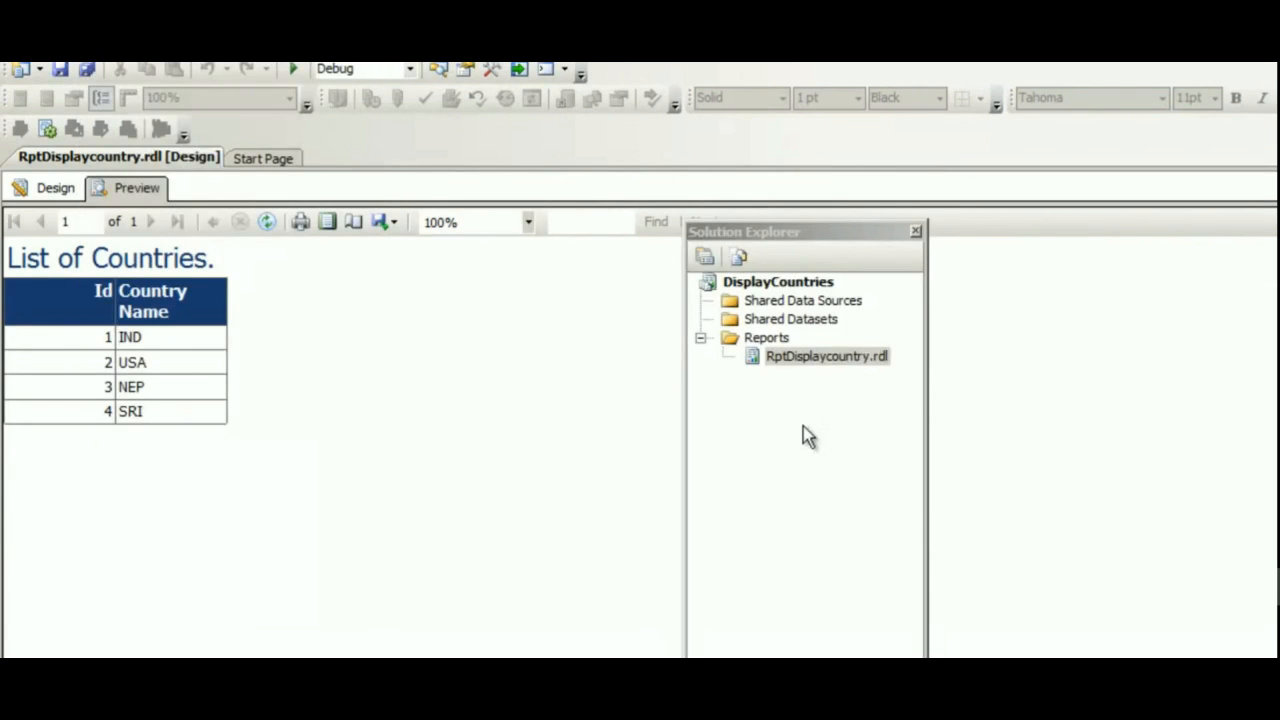
pyautogui.moveTo(796, 240); pyautogui.dragTo(550, 230)
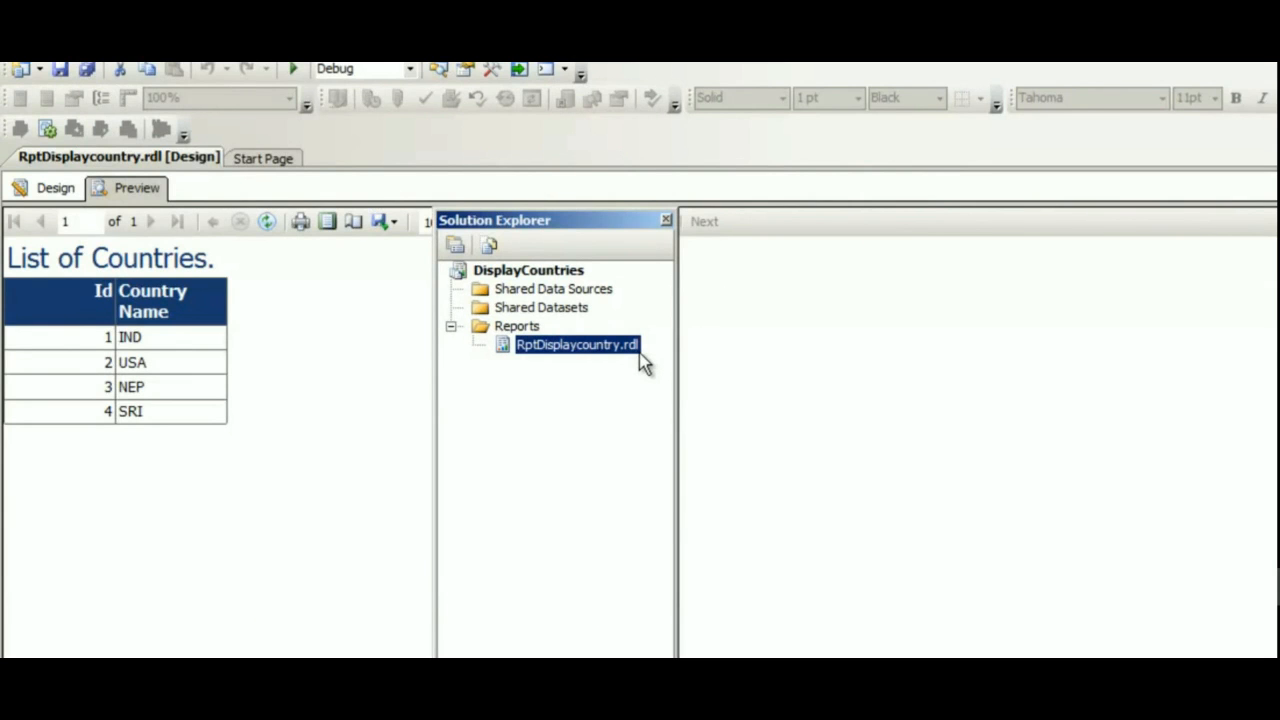
pyautogui.click(49, 191)
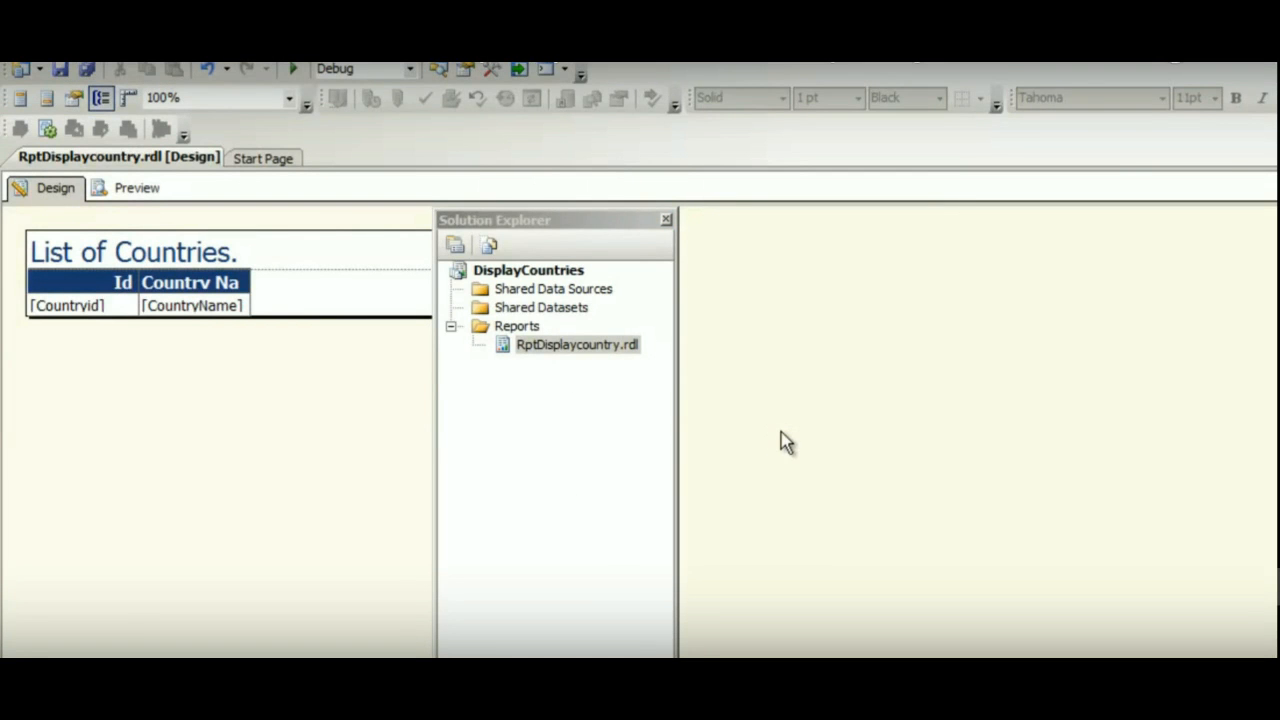
pyautogui.rightClick(597, 349)
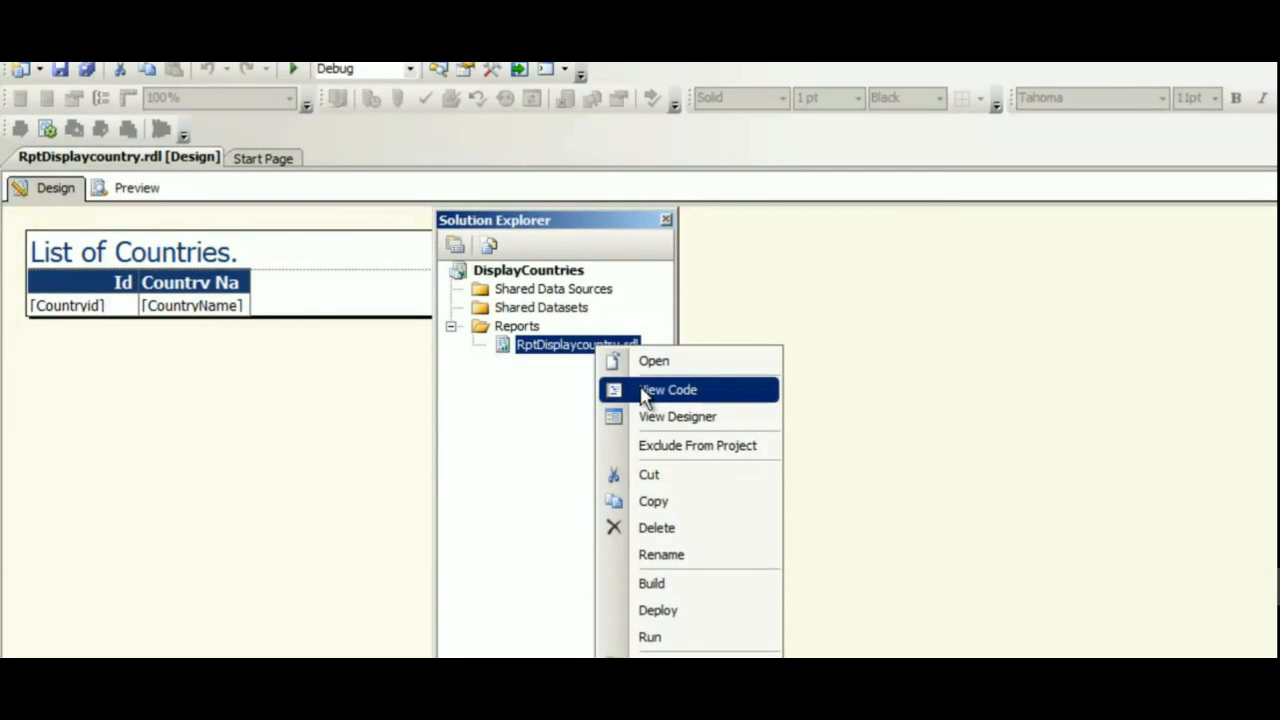
pyautogui.click(645, 390)
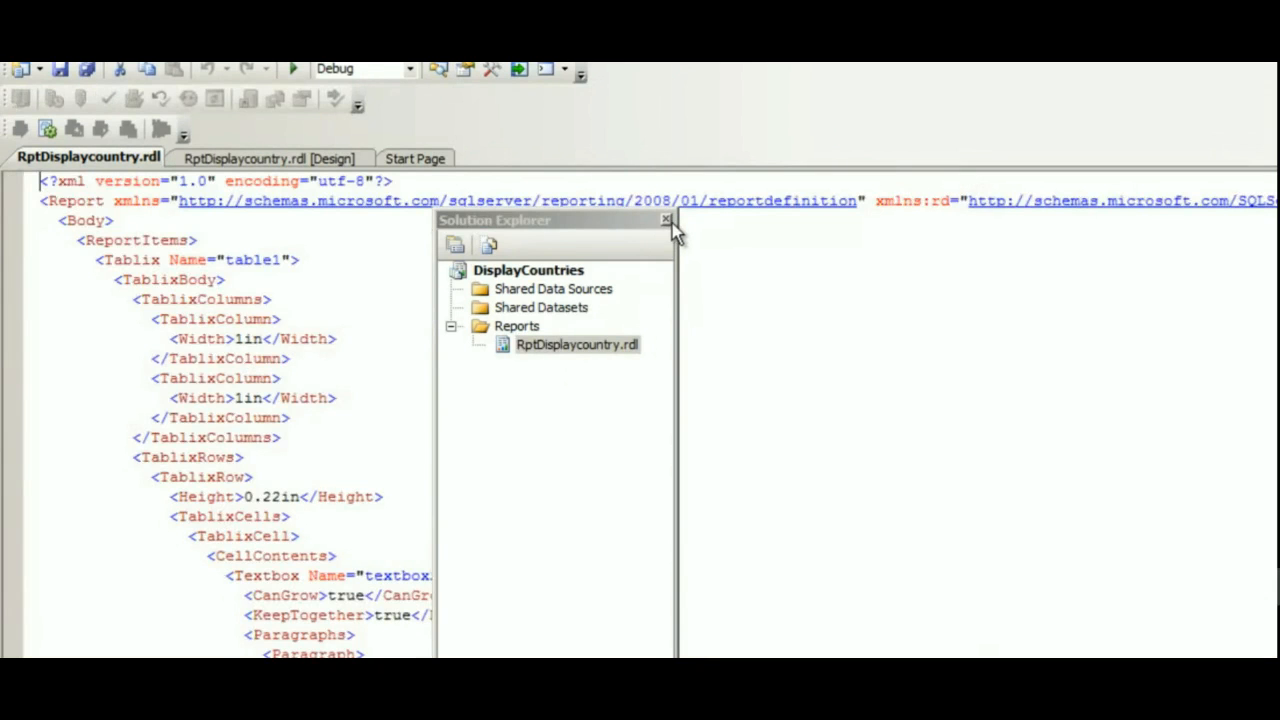
# Close Solution Explorer, read through the report's XML definition, and close the code tab.
pyautogui.click(667, 219)
pyautogui.scroll(-5, 587, 346)
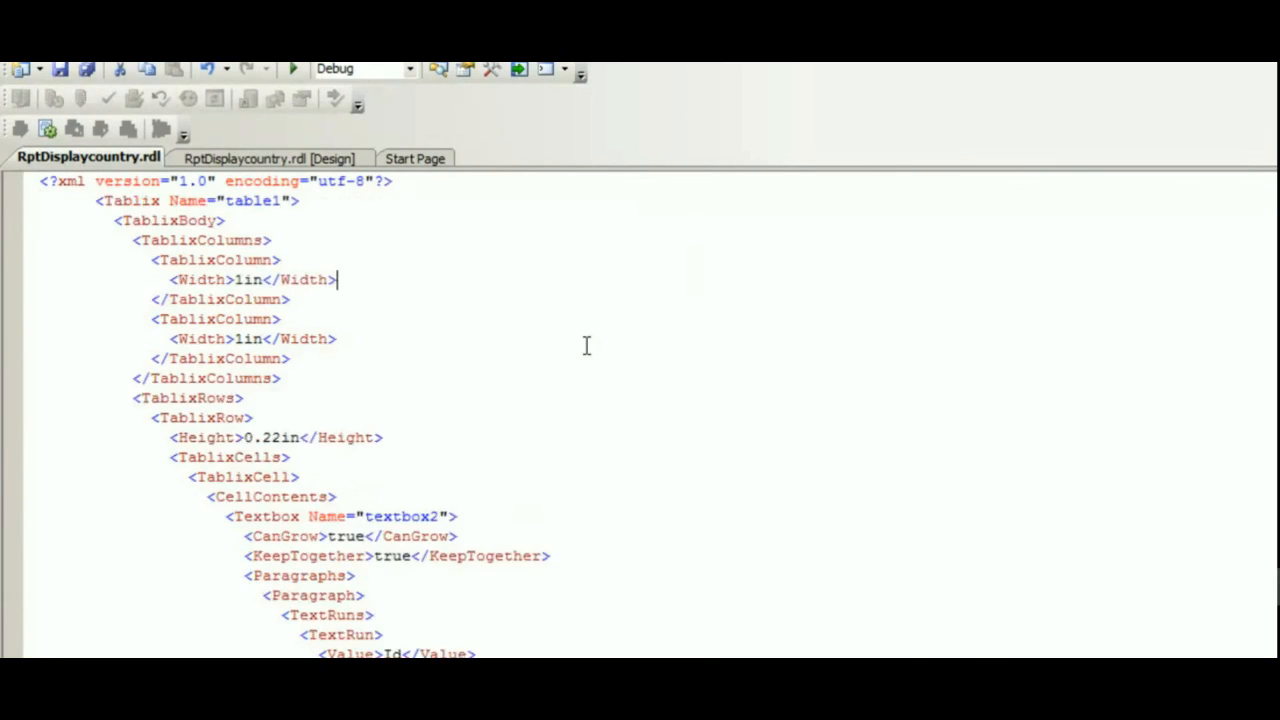
pyautogui.scroll(-4, 587, 346)
pyautogui.scroll(2, 557, 360)
pyautogui.scroll(-19, 410, 362)
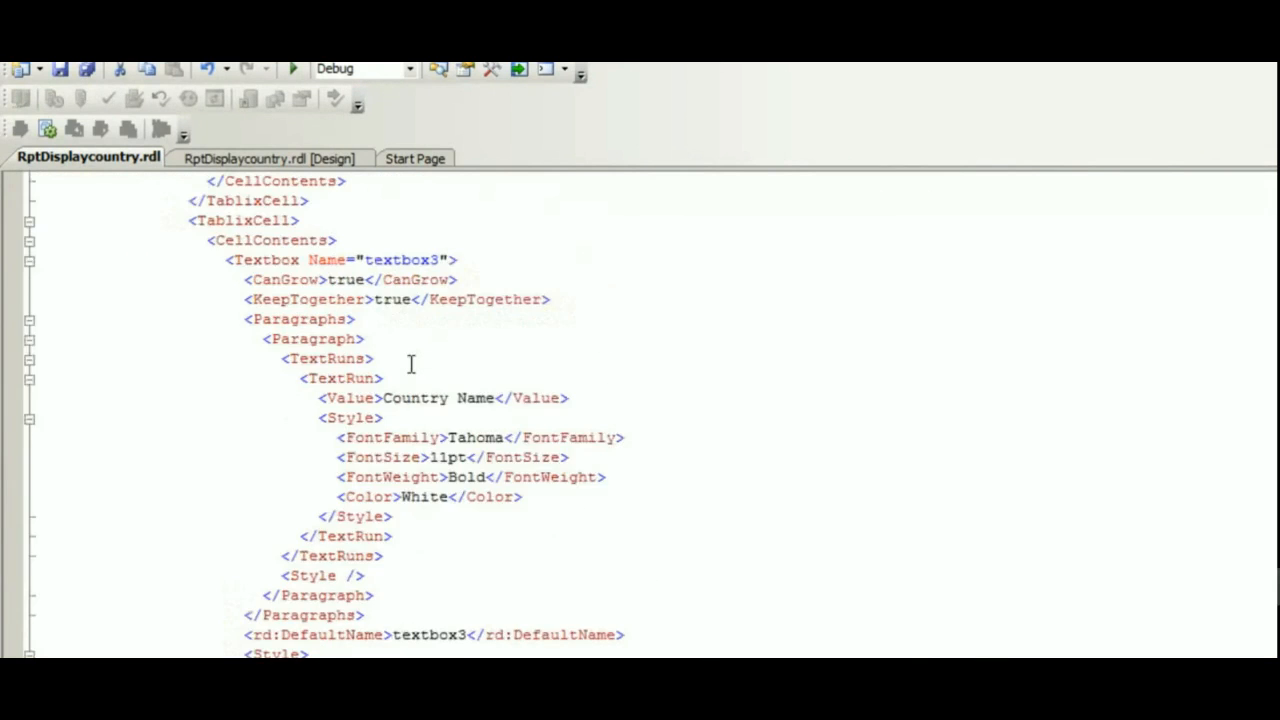
pyautogui.scroll(-3, 410, 362)
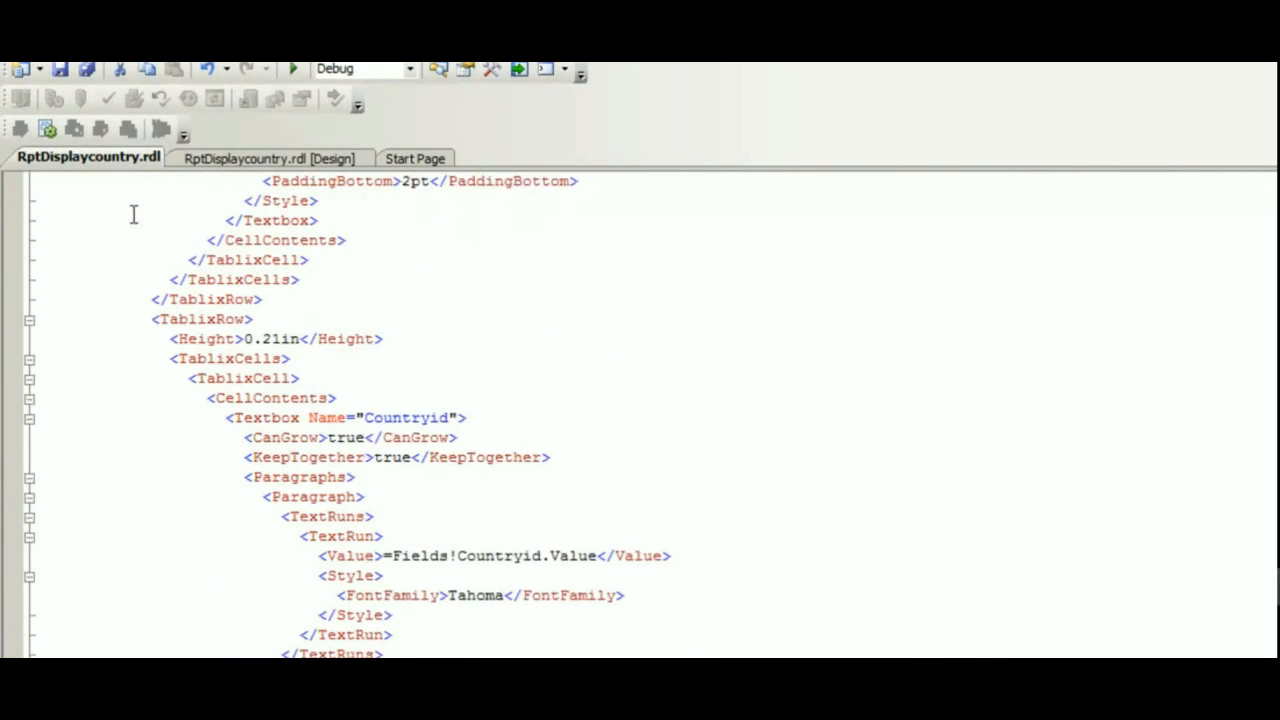
pyautogui.rightClick(127, 161)
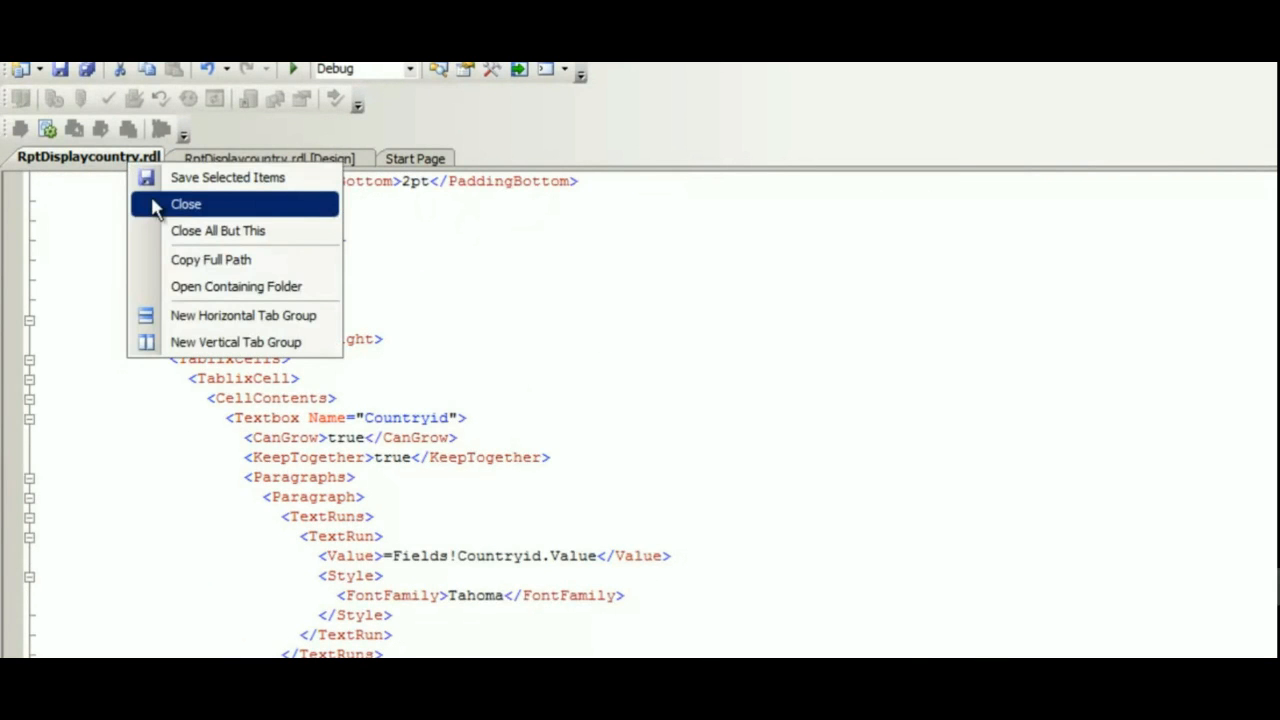
pyautogui.click(155, 206)
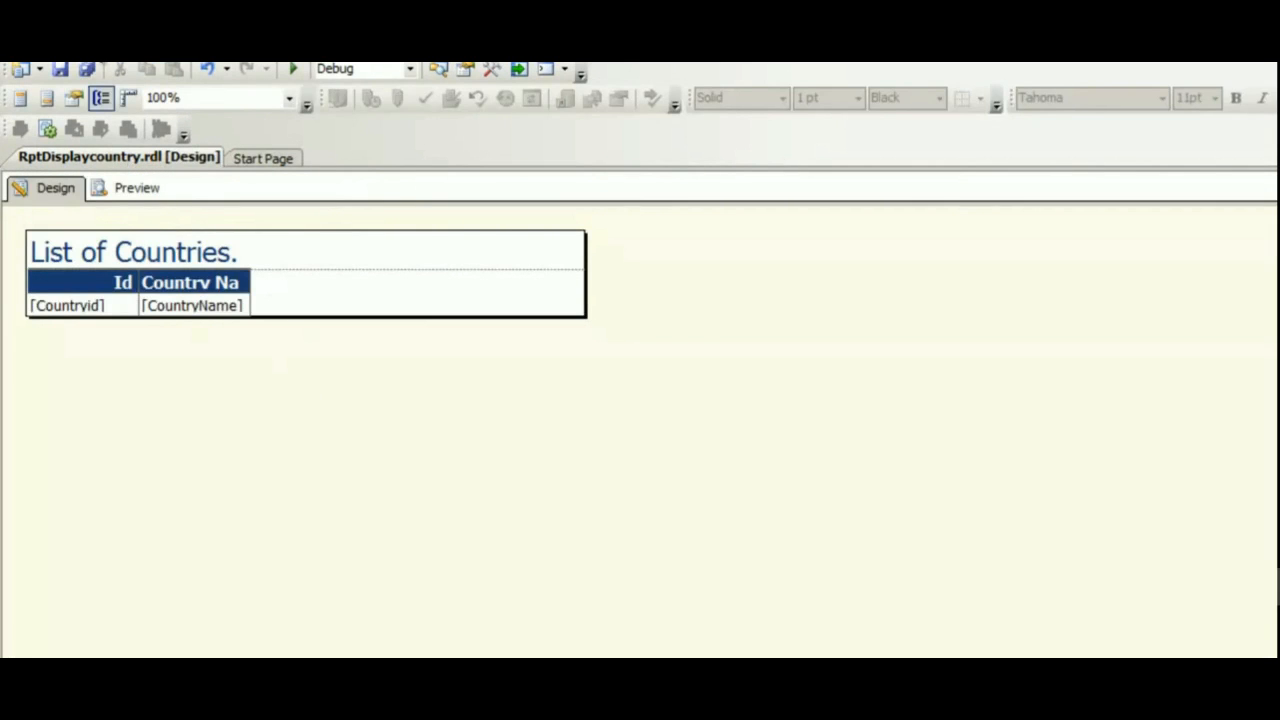
pyautogui.click(97, 44)
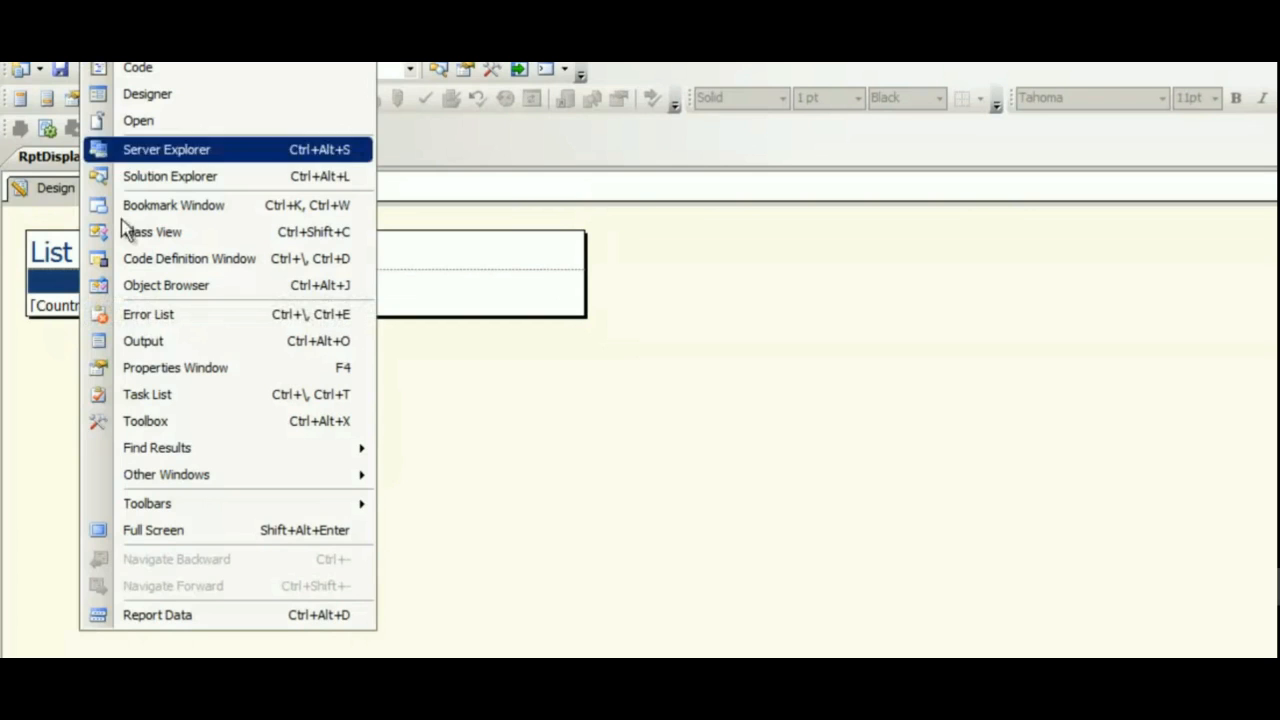
pyautogui.click(171, 178)
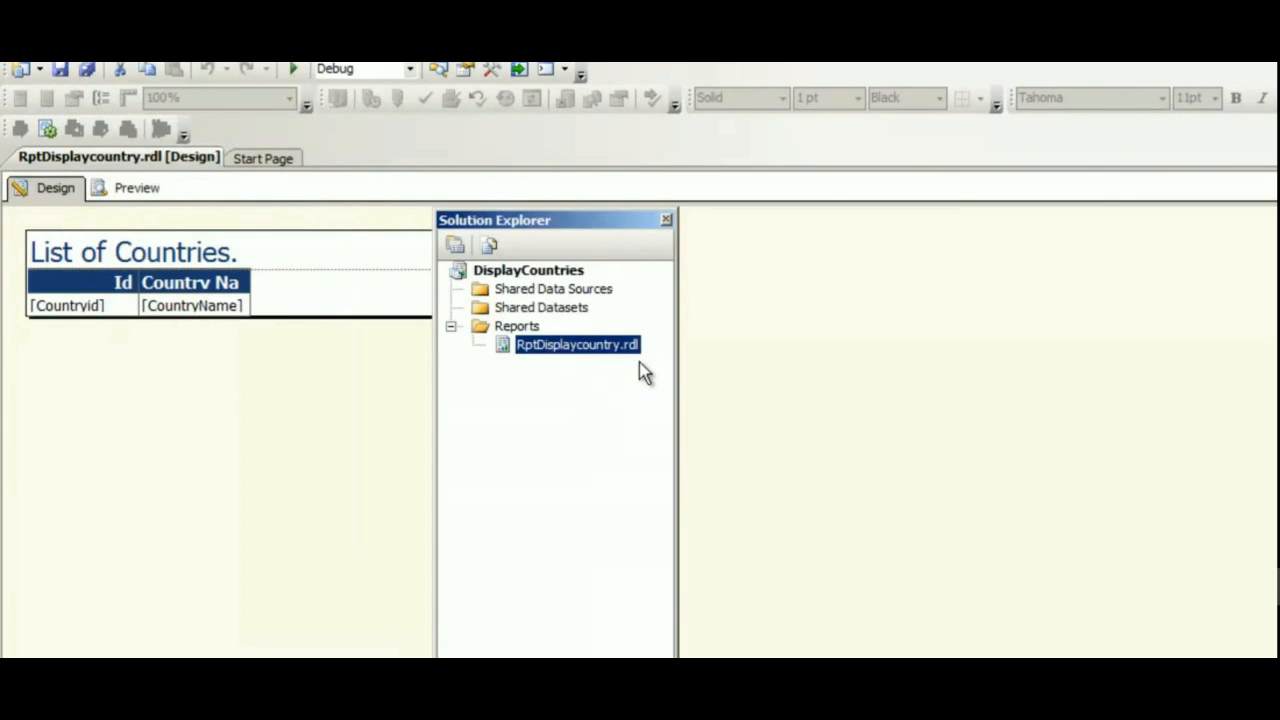
pyautogui.click(1110, 316)
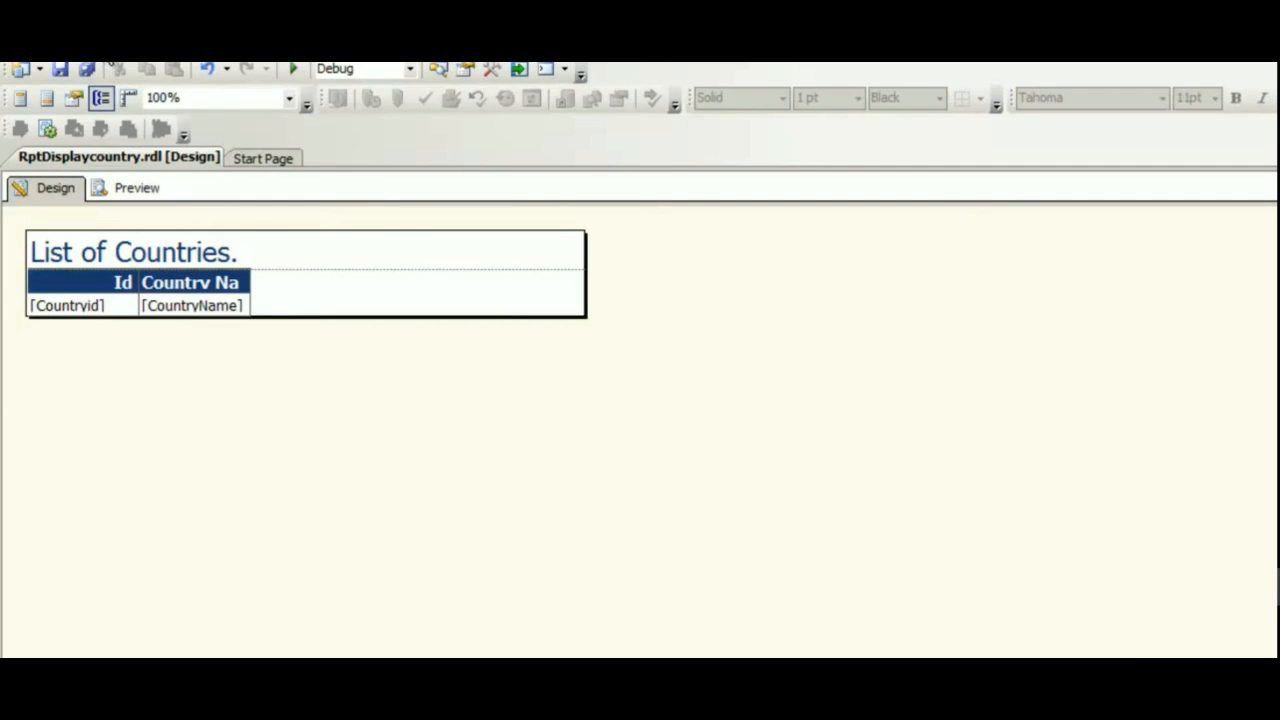
# Open Solution Explorer and deploy the DisplayCountries project.
pyautogui.click(112, 64)
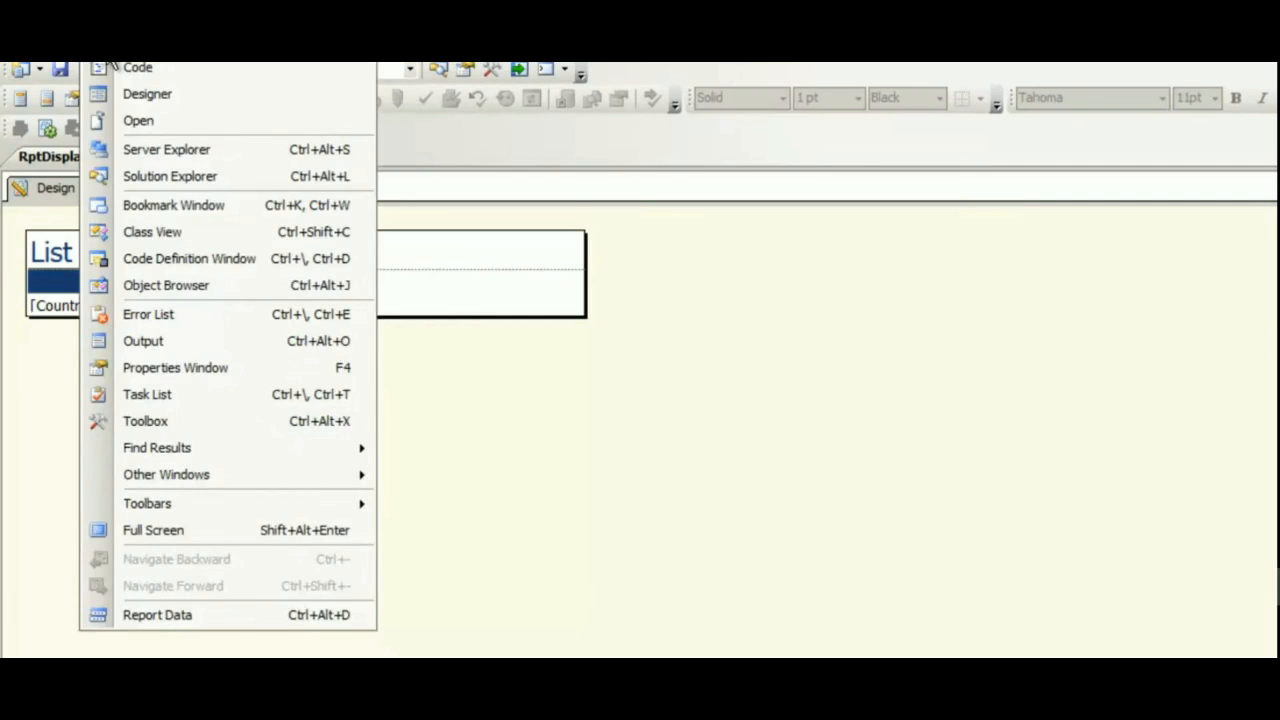
pyautogui.click(186, 178)
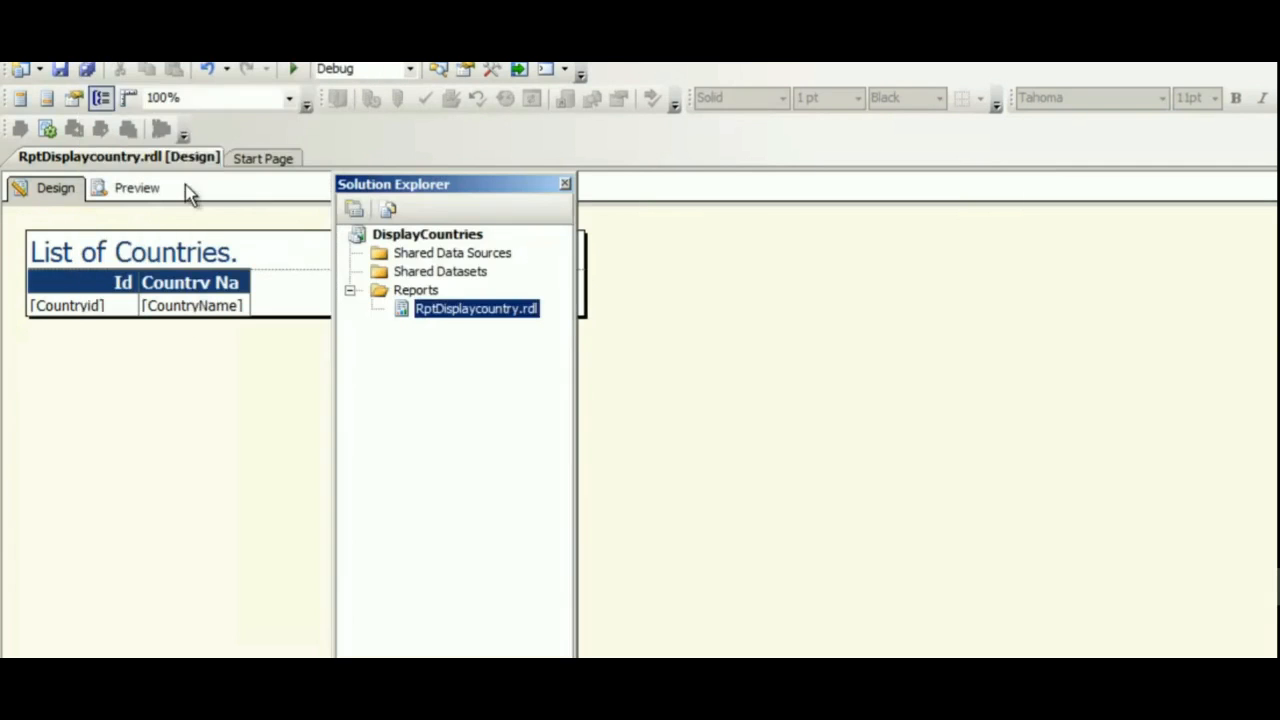
pyautogui.rightClick(437, 237)
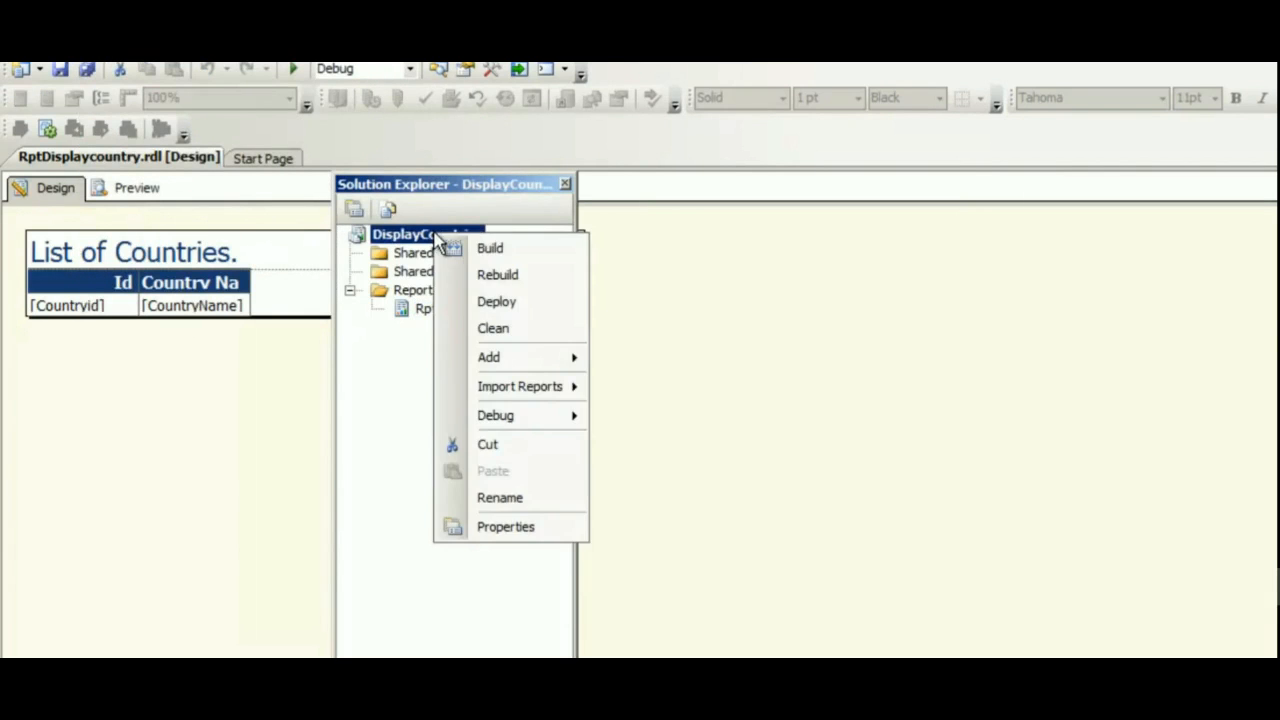
pyautogui.click(506, 303)
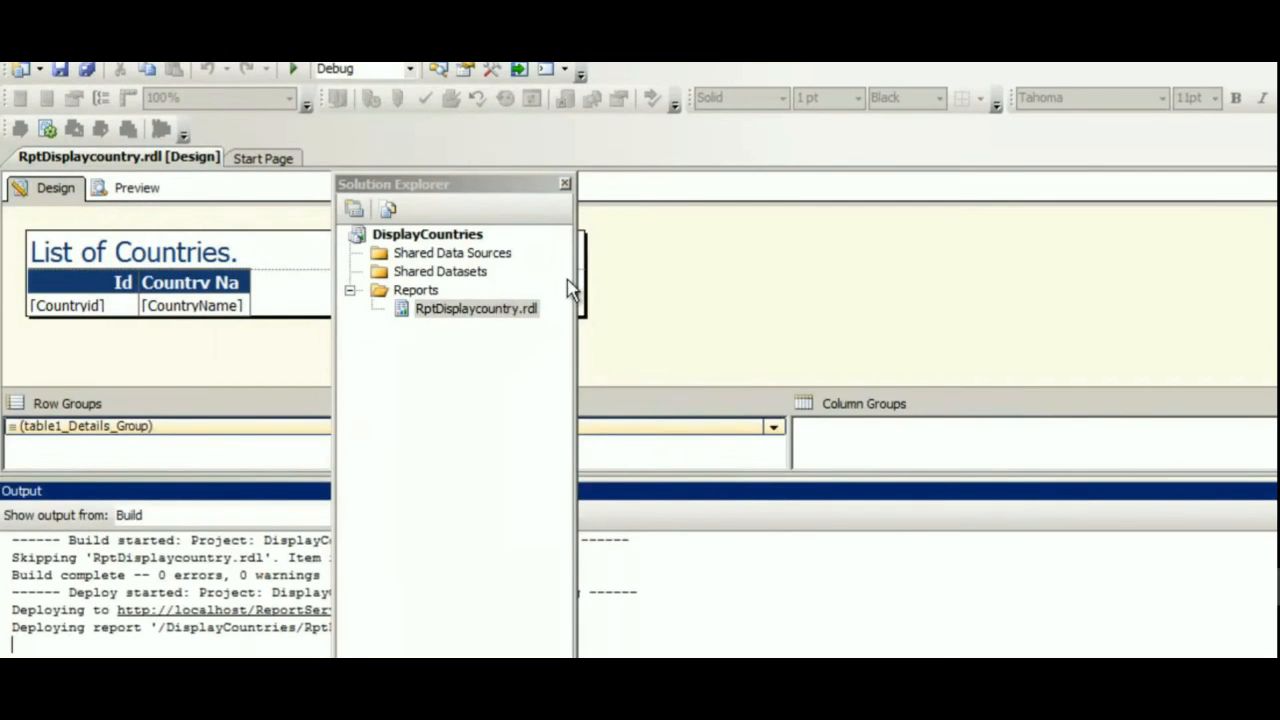
# Move Solution Explorer aside and read the deployment output's server URL and target folder path.
pyautogui.moveTo(491, 195); pyautogui.dragTo(714, 182)
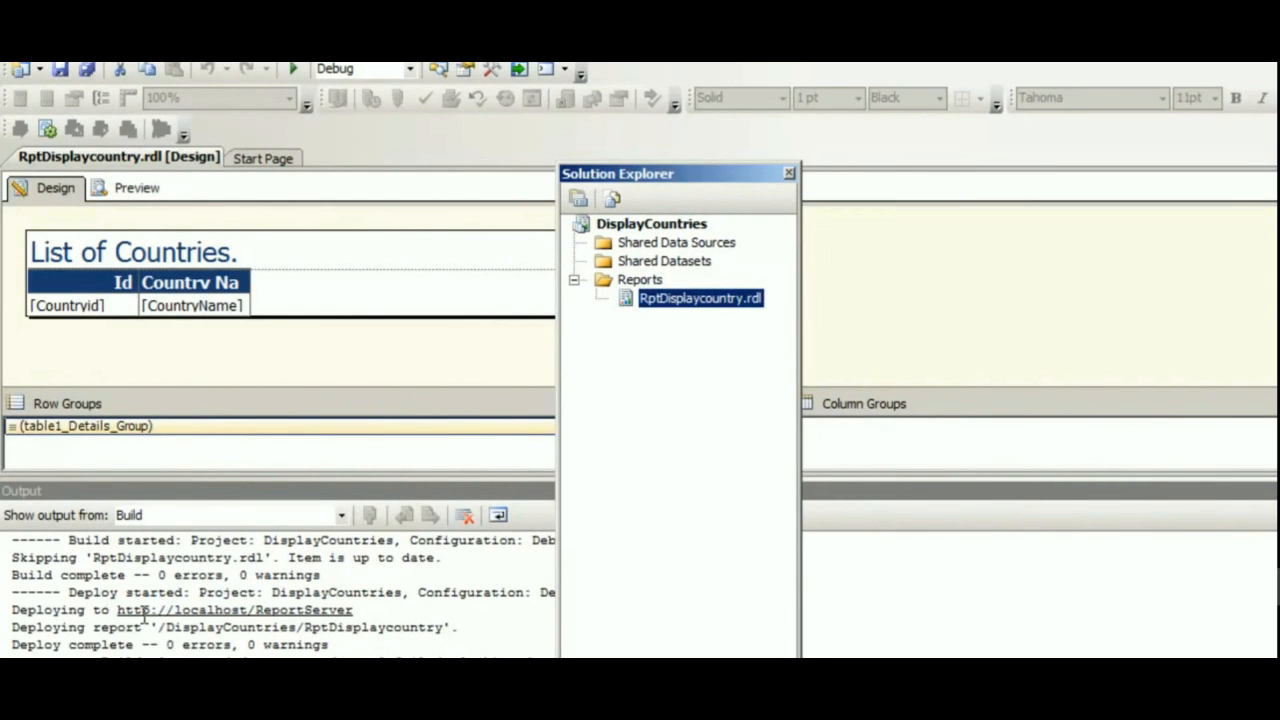
pyautogui.moveTo(255, 610); pyautogui.dragTo(356, 610)
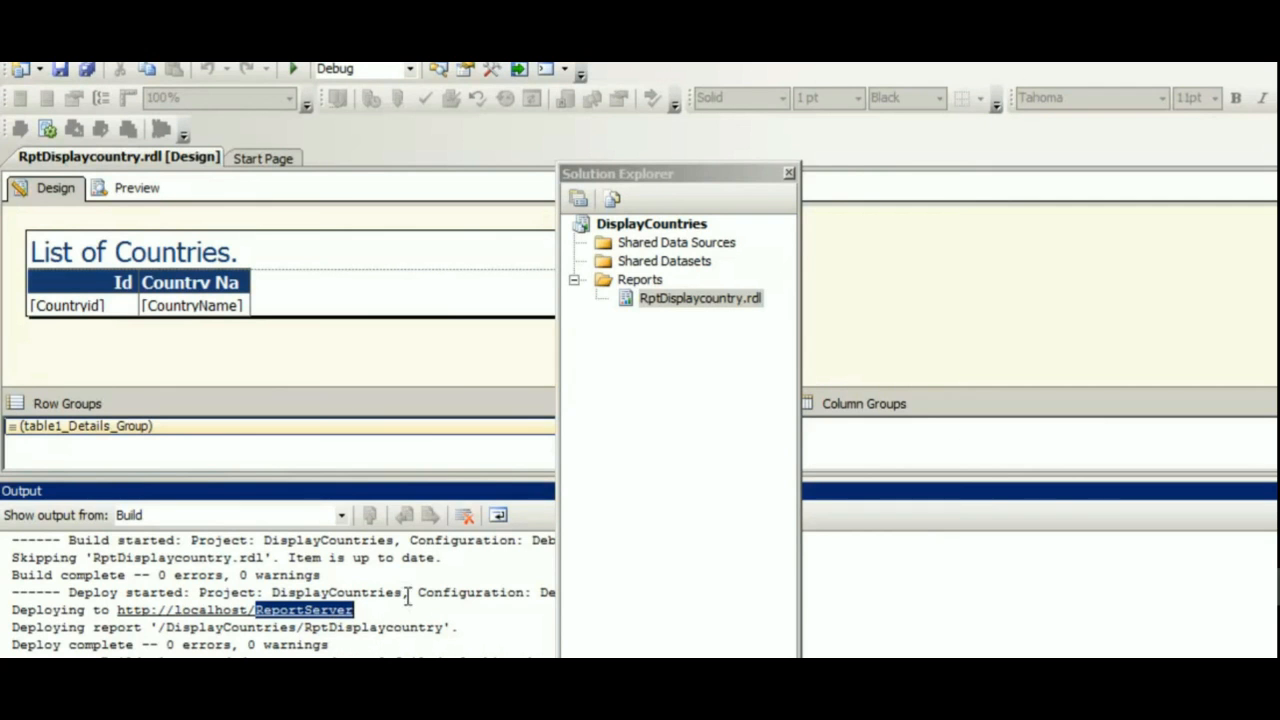
pyautogui.moveTo(651, 201); pyautogui.dragTo(600, 520)
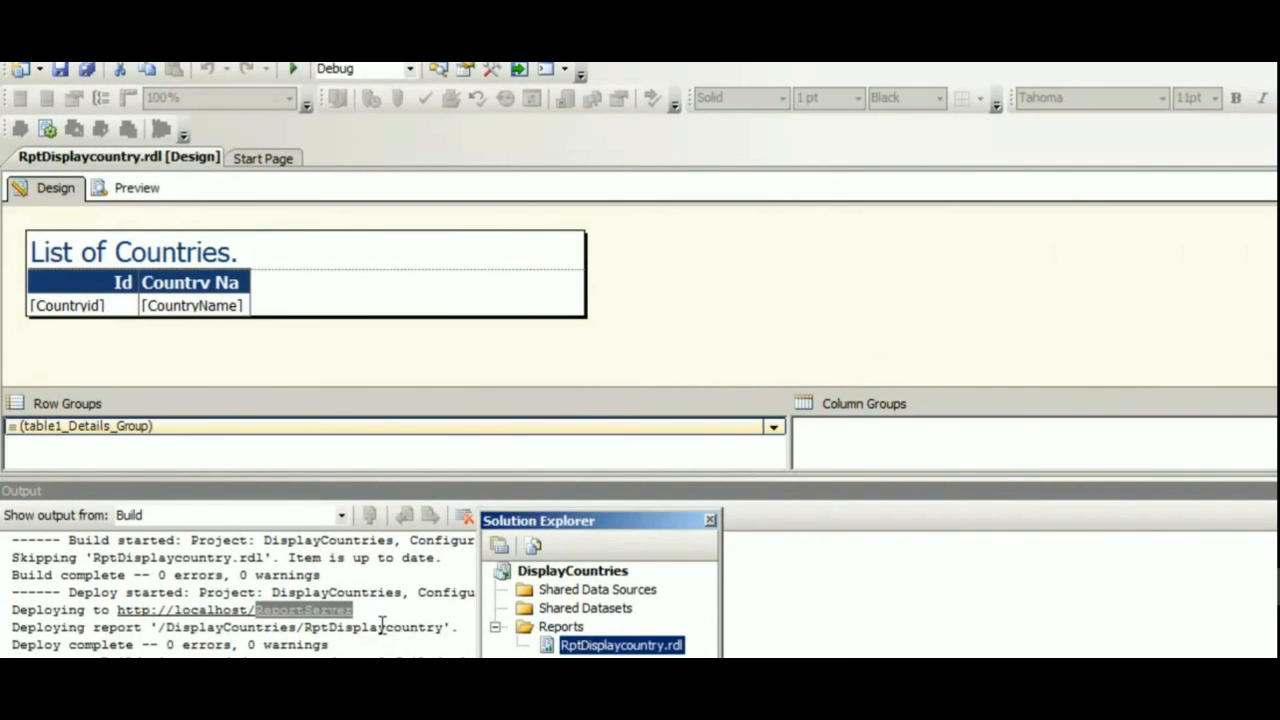
pyautogui.moveTo(166, 627); pyautogui.dragTo(296, 628)
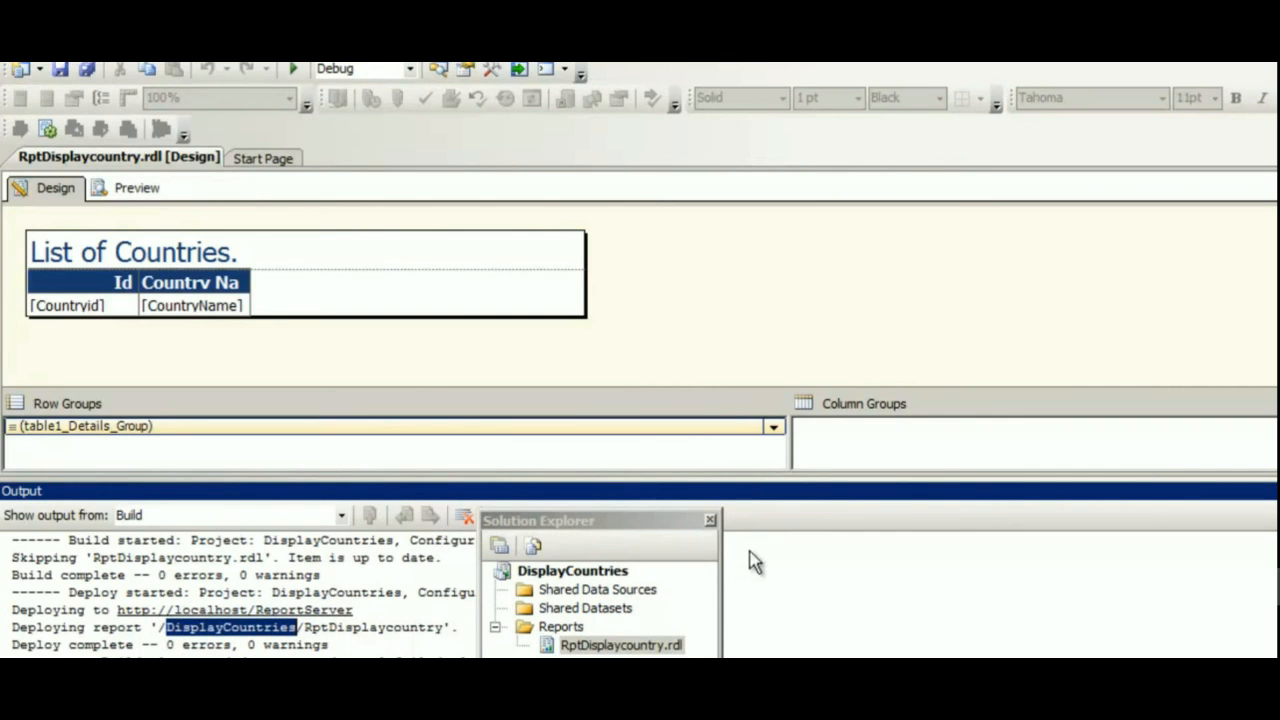
pyautogui.moveTo(666, 528); pyautogui.dragTo(669, 243)
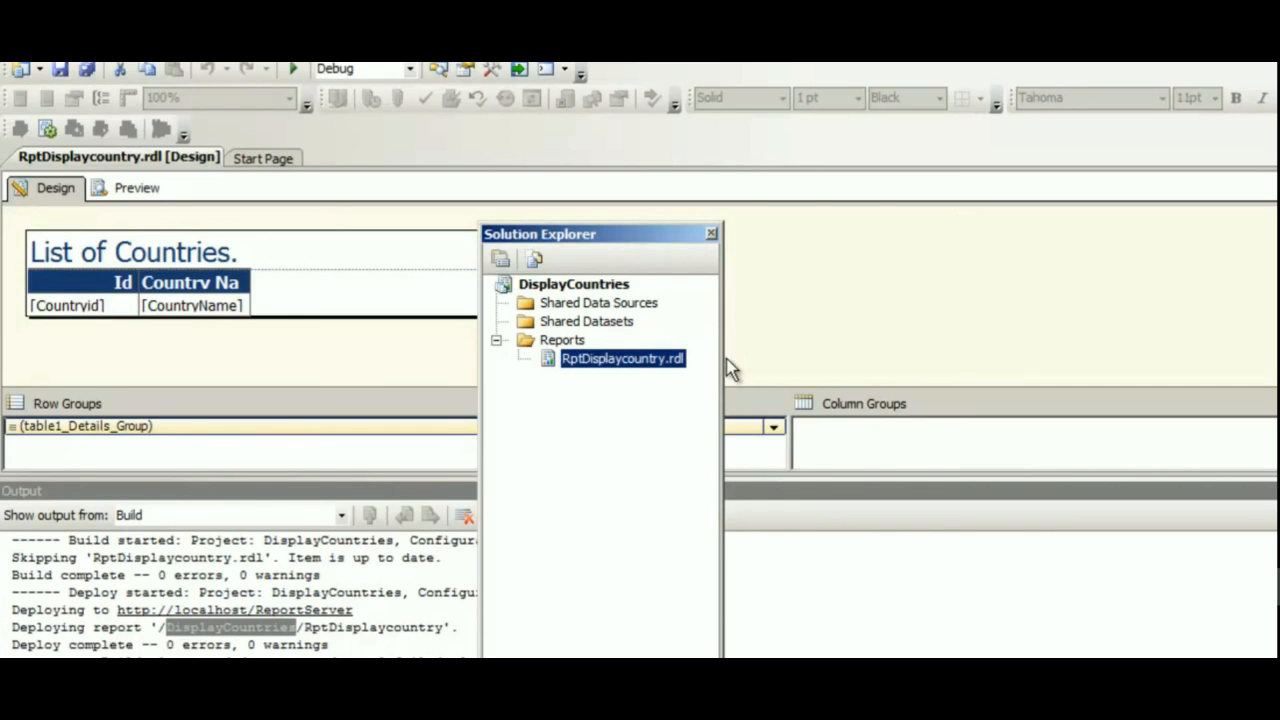
pyautogui.click(253, 651)
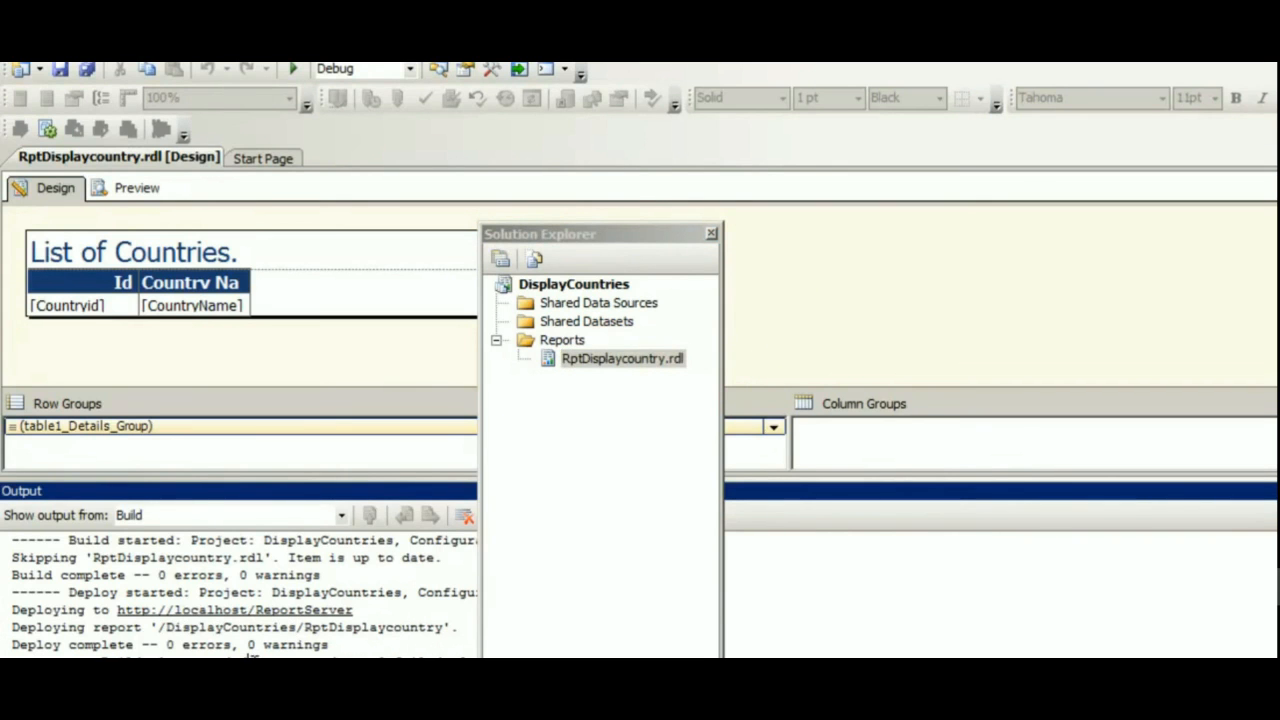
pyautogui.keyDown('ctrl'); pyautogui.click(296, 612); pyautogui.keyUp('ctrl')
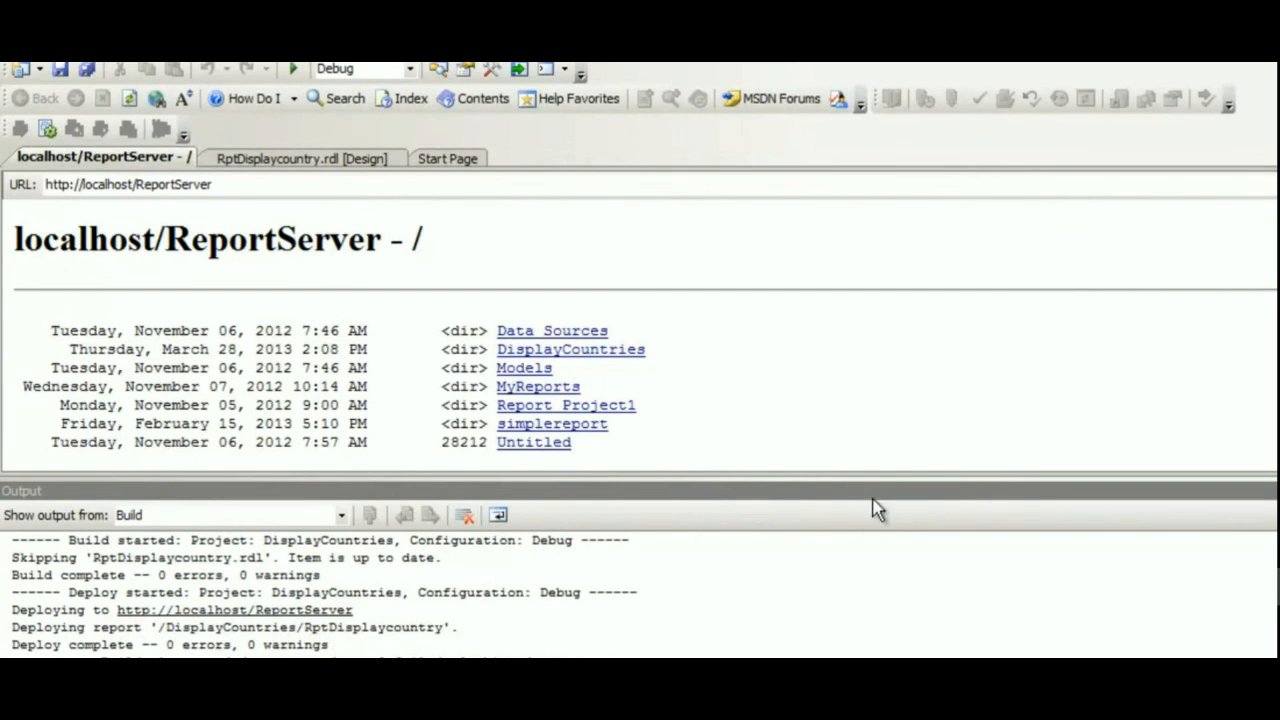
pyautogui.moveTo(872, 477); pyautogui.dragTo(866, 558)
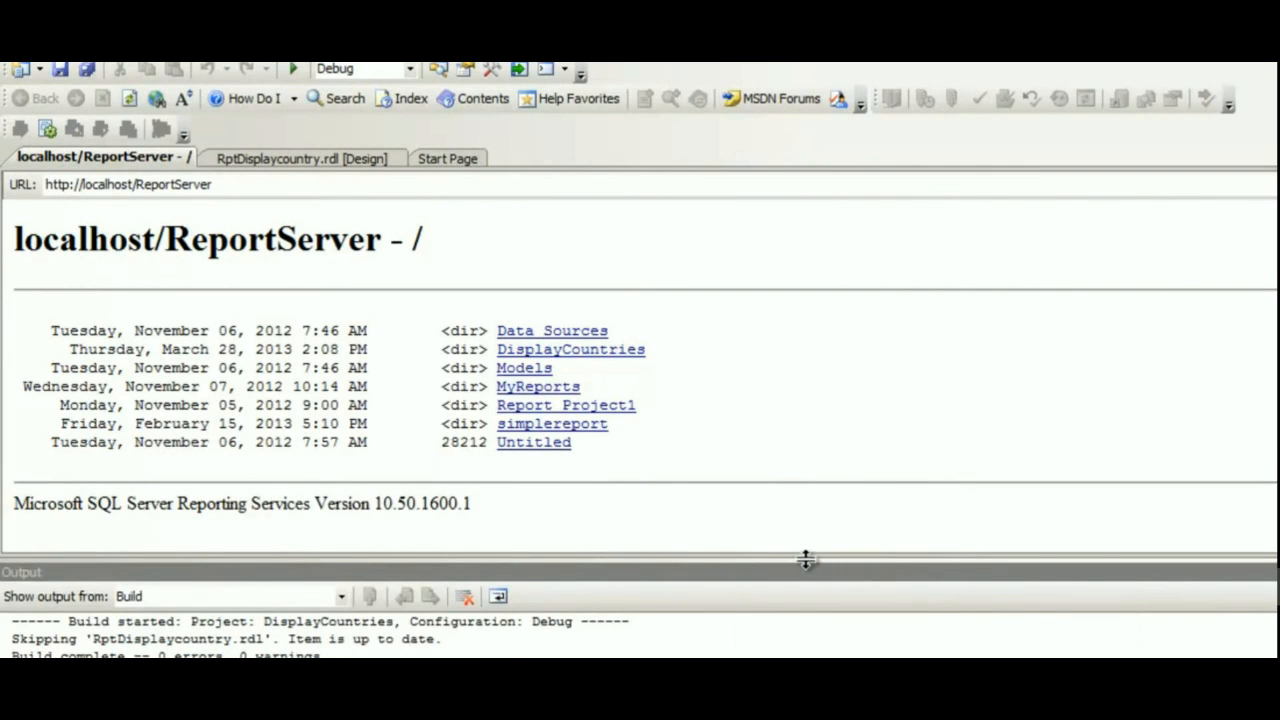
pyautogui.click(176, 185)
pyautogui.rightClick(177, 185)
pyautogui.click(236, 230)
pyautogui.hotkey('alt', 'Tab')
pyautogui.rightClick(179, 64)
pyautogui.click(220, 153)
pyautogui.press('Return')
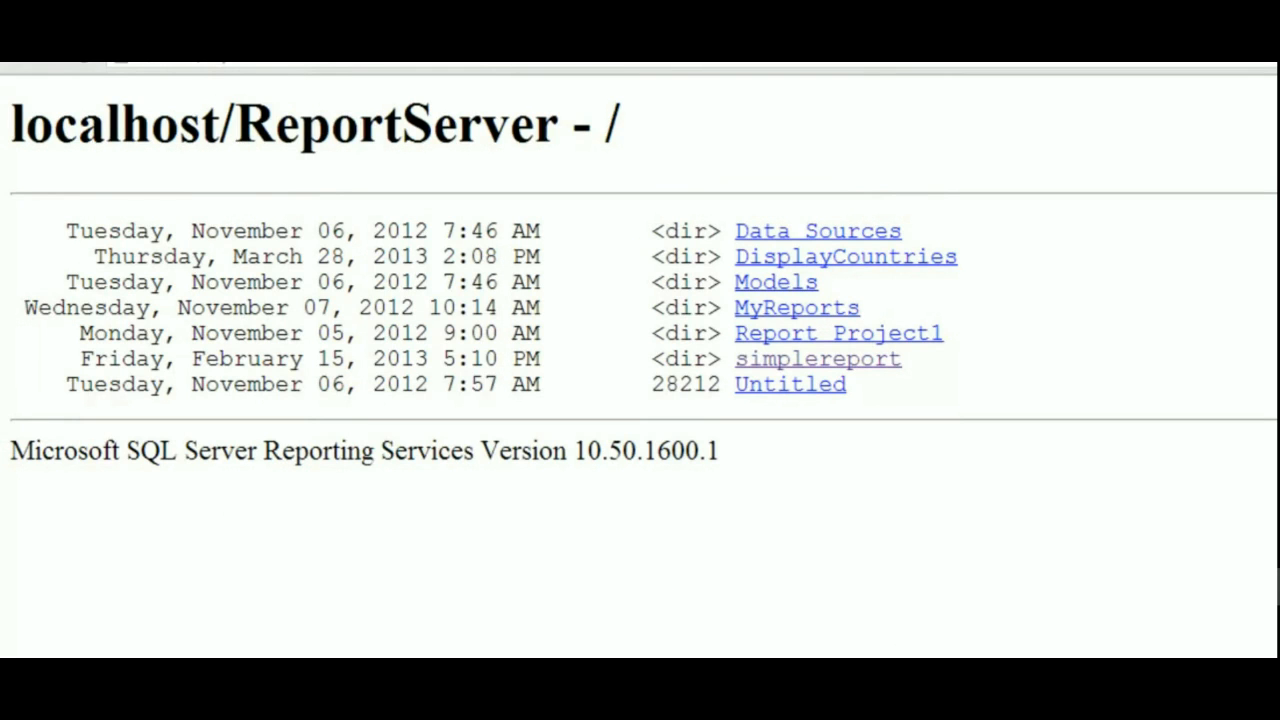
# Open the DisplayCountries folder and the deployed RptDisplaycountry report, and examine the report viewer's page and find controls.
pyautogui.click(845, 260)
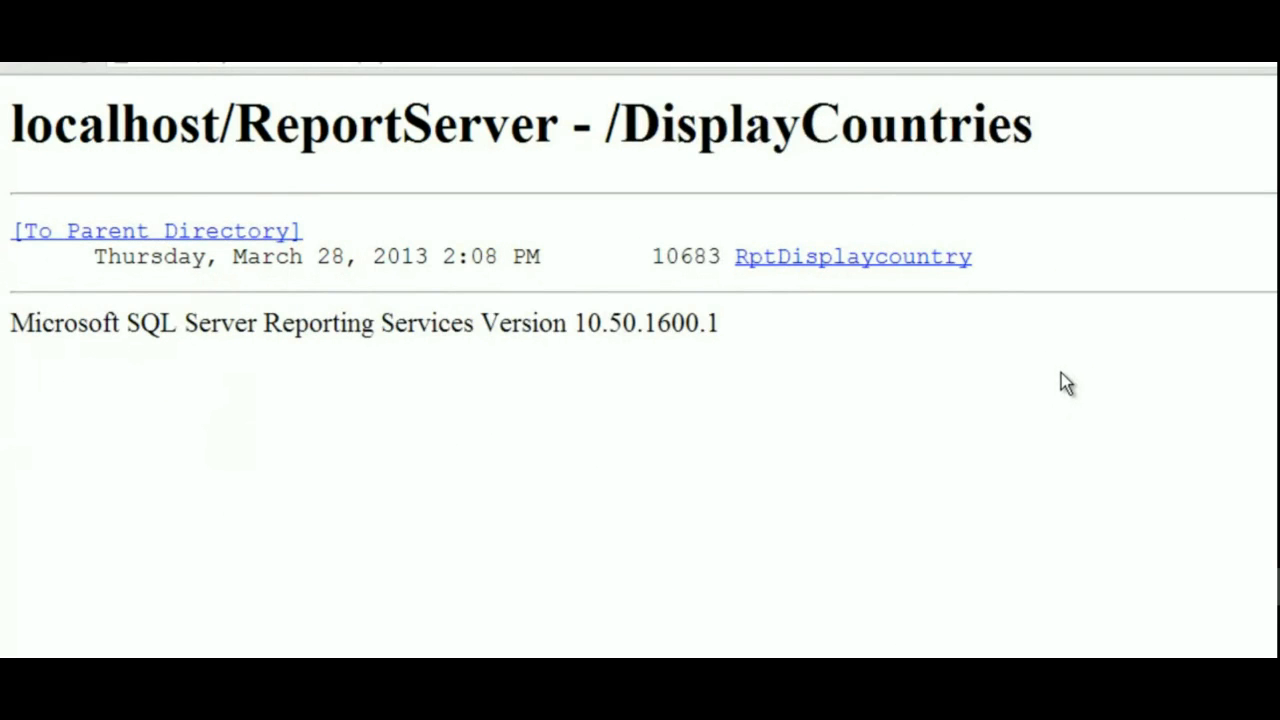
pyautogui.click(873, 260)
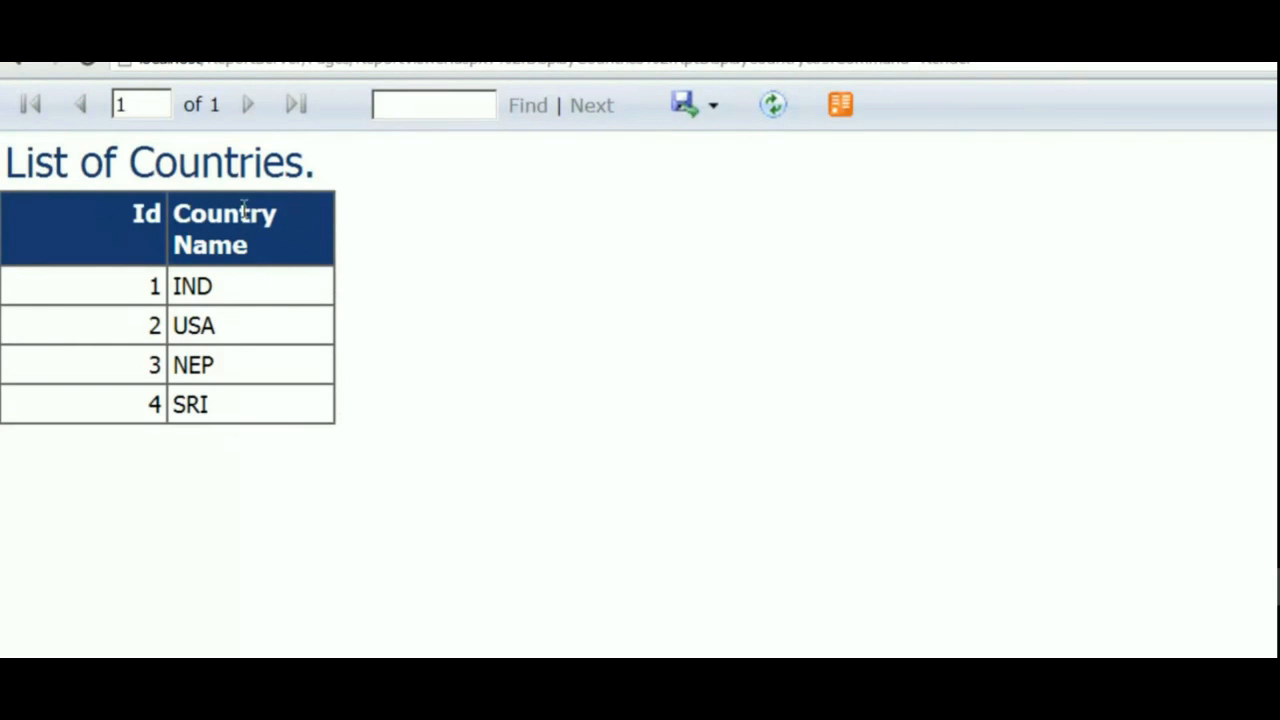
pyautogui.click(149, 103)
pyautogui.click(419, 104)
pyautogui.click(718, 120)
pyautogui.click(135, 104)
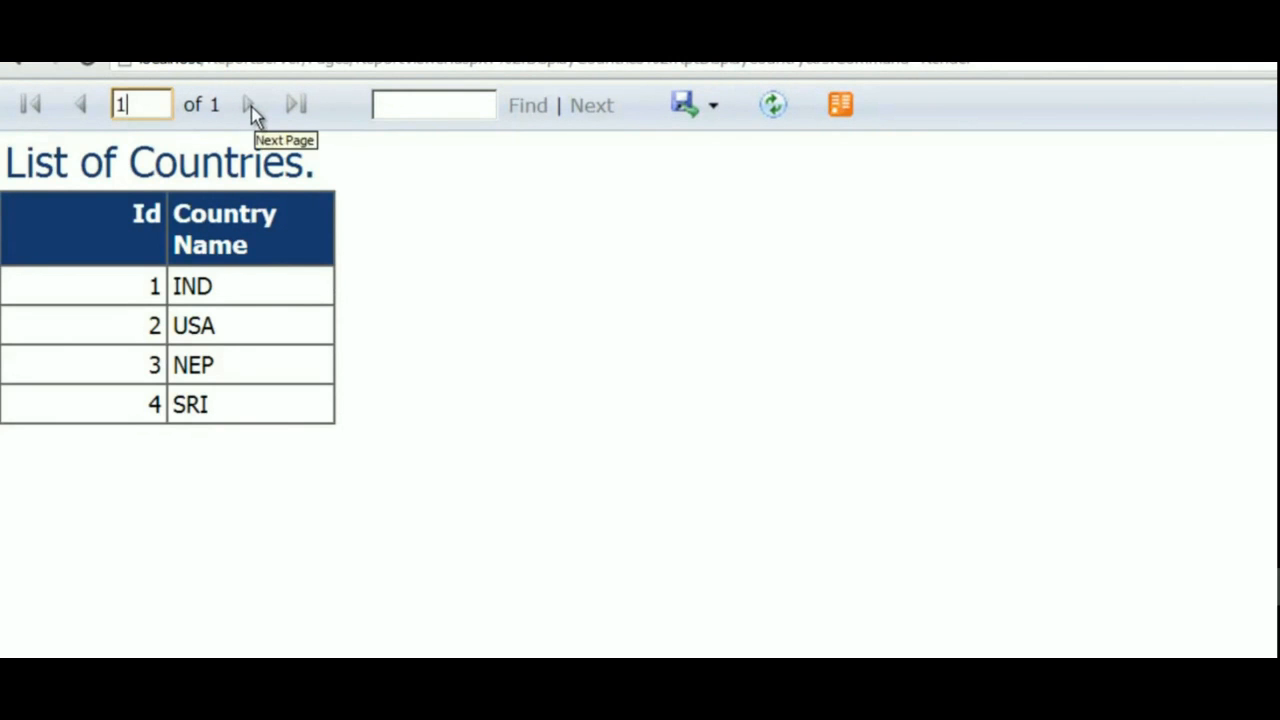
pyautogui.click(480, 303)
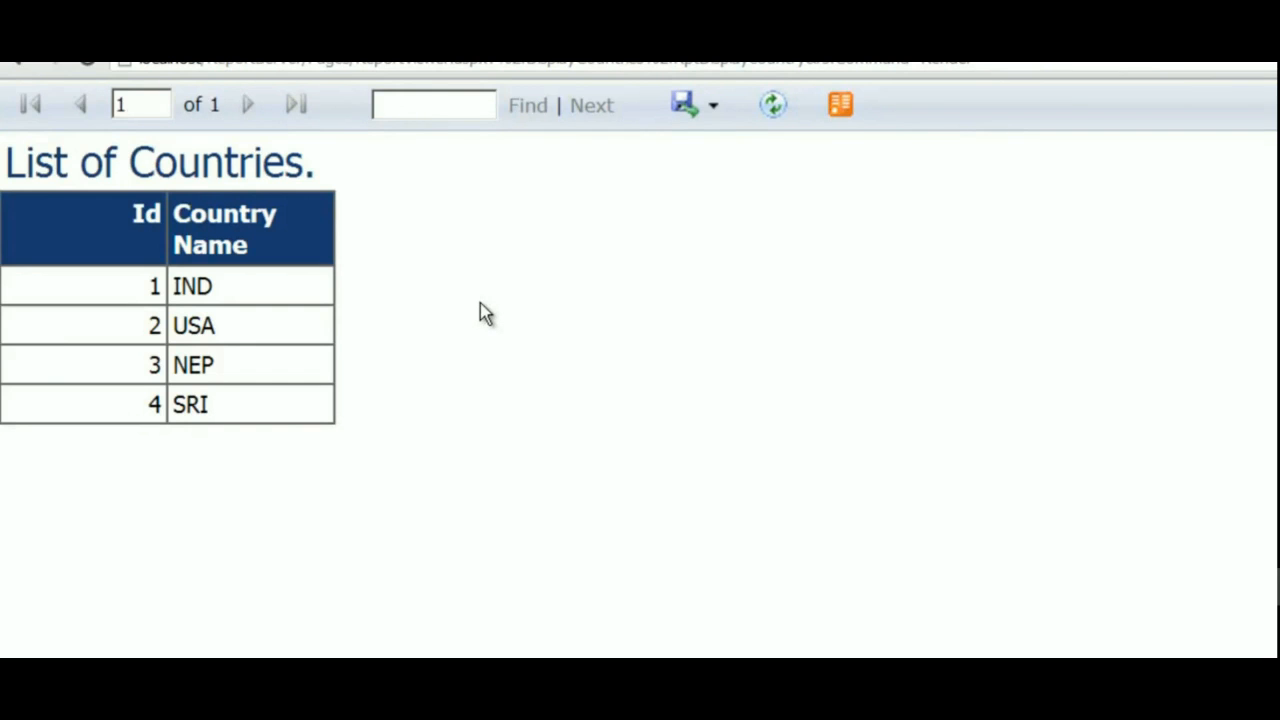